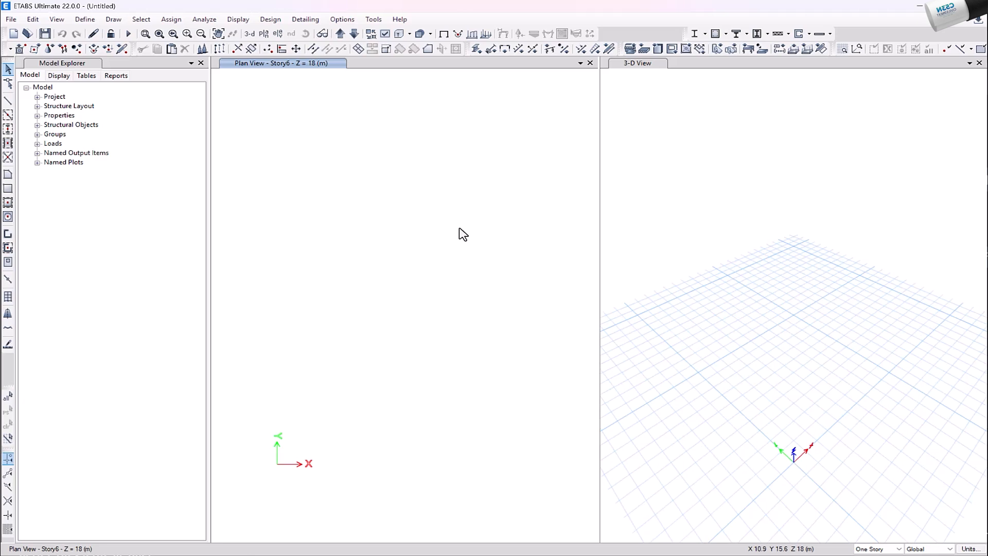
Modify the 4000Psi concrete material, renaming it Fcu 250 and setting its weight per unit volume to 2.5 tonf/m³
{"action": "left_click", "coordinate": [85, 21]}
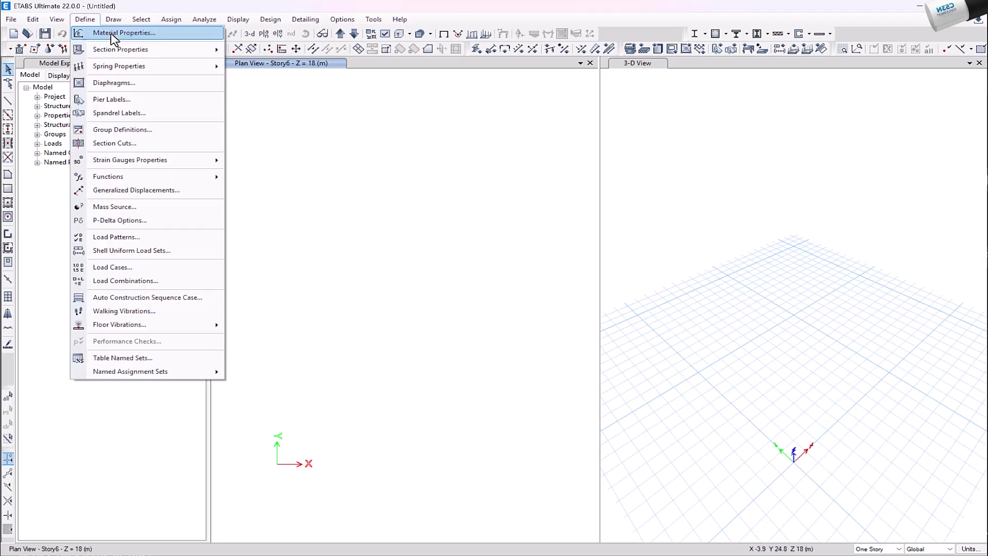
{"action": "left_click", "coordinate": [166, 36]}
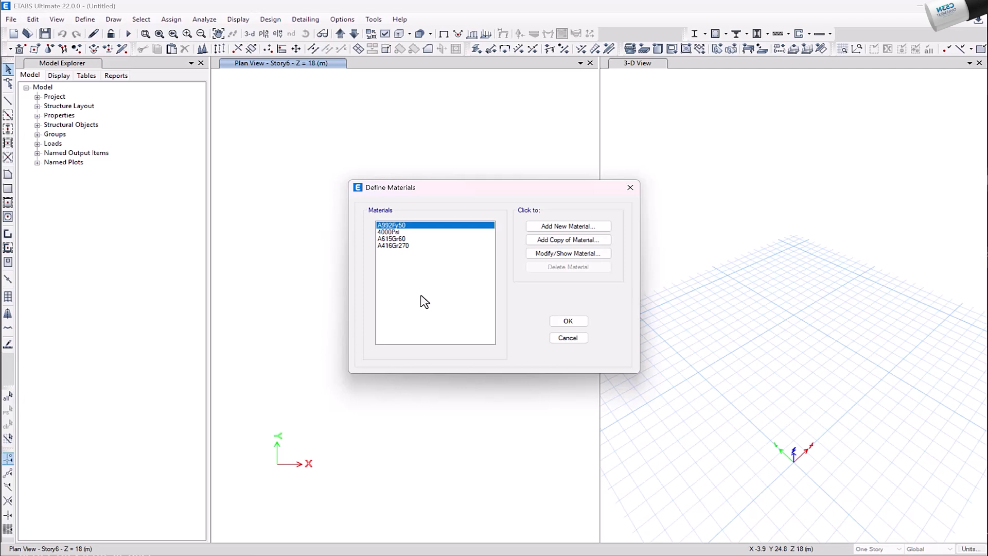
{"action": "left_click", "coordinate": [391, 233]}
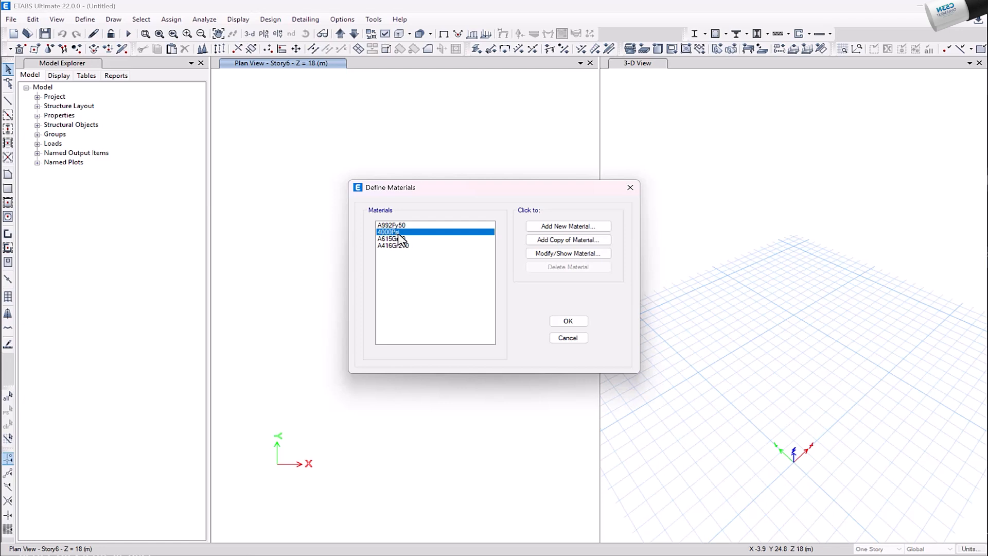
{"action": "left_click", "coordinate": [546, 255]}
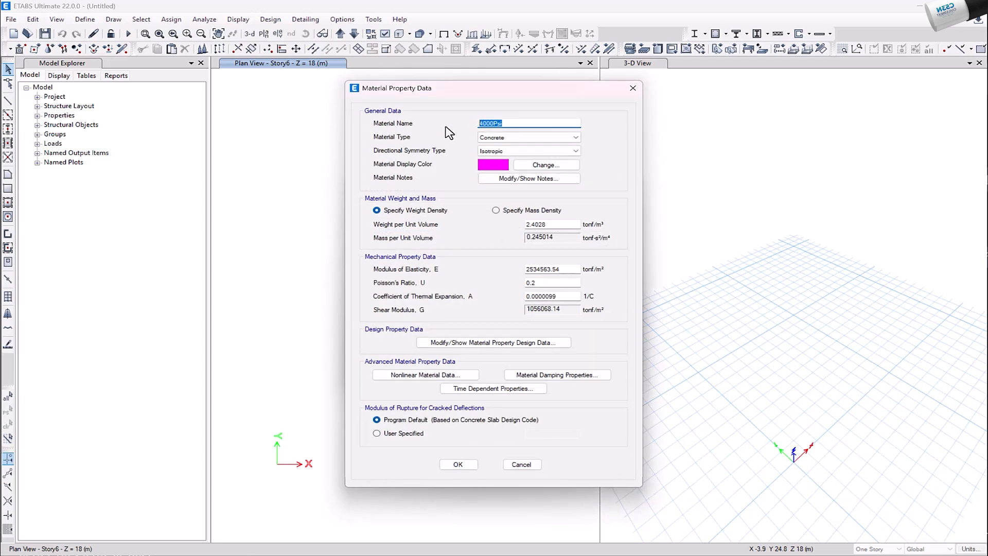
{"action": "type", "text": "Fcu 250"}
{"action": "left_click_drag", "start_coordinate": [559, 225], "coordinate": [520, 225]}
{"action": "type", "text": "2.5"}
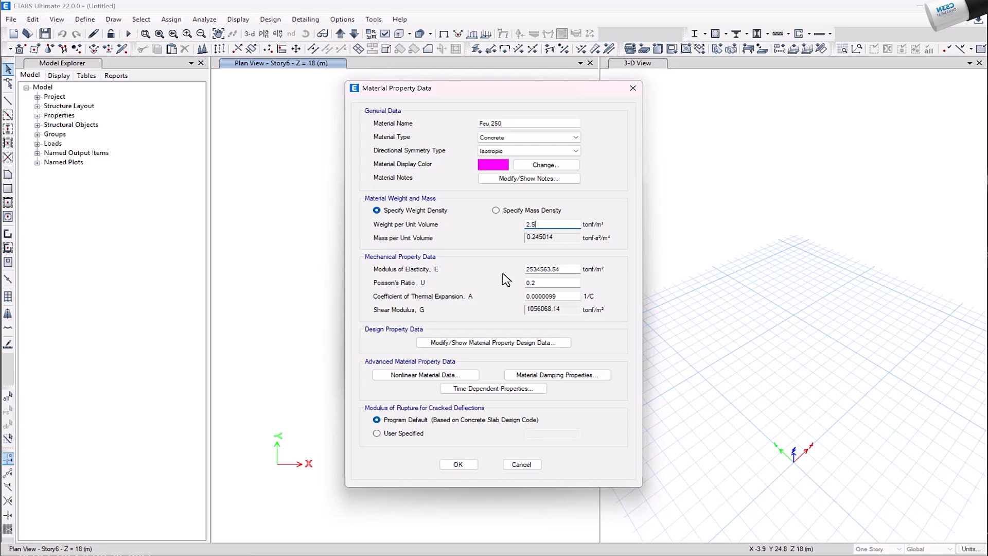
{"action": "left_click", "coordinate": [566, 270]}
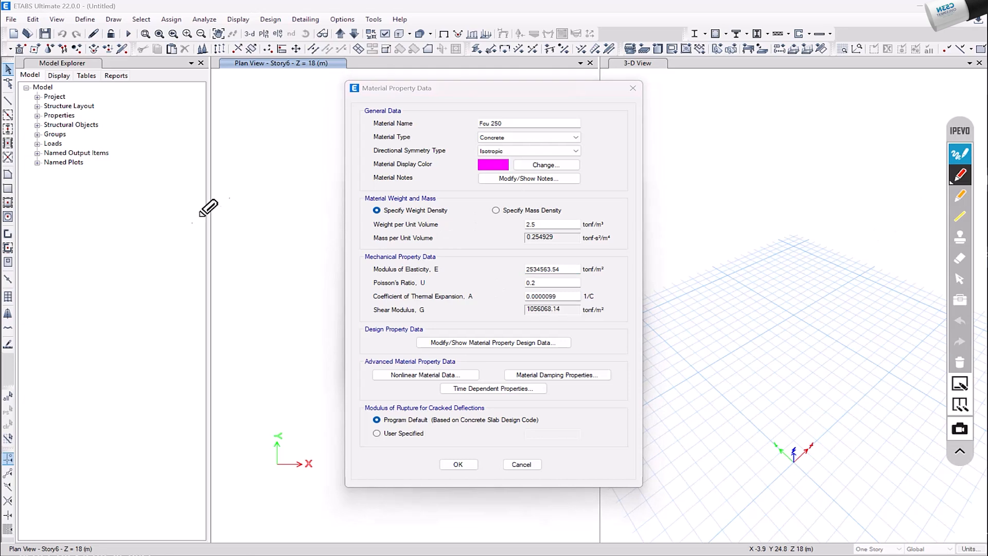
{"action": "mouse_move", "coordinate": [231, 182]}
{"action": "left_mouse_down"}
{"action": "mouse_move", "coordinate": [215, 199]}
{"action": "mouse_move", "coordinate": [242, 227]}
{"action": "mouse_move", "coordinate": [246, 203]}
{"action": "mouse_move", "coordinate": [298, 203]}
{"action": "mouse_move", "coordinate": [316, 159]}
{"action": "mouse_move", "coordinate": [326, 185]}
{"action": "left_mouse_up"}
{"action": "mouse_move", "coordinate": [329, 148]}
{"action": "left_mouse_down"}
{"action": "mouse_move", "coordinate": [355, 180]}
{"action": "mouse_move", "coordinate": [371, 142]}
{"action": "left_mouse_up"}
{"action": "left_click_drag", "start_coordinate": [386, 140], "coordinate": [484, 76]}
{"action": "mouse_move", "coordinate": [449, 110]}
{"action": "left_mouse_down"}
{"action": "mouse_move", "coordinate": [448, 132]}
{"action": "mouse_move", "coordinate": [475, 122]}
{"action": "mouse_move", "coordinate": [434, 131]}
{"action": "mouse_move", "coordinate": [500, 119]}
{"action": "left_mouse_up"}
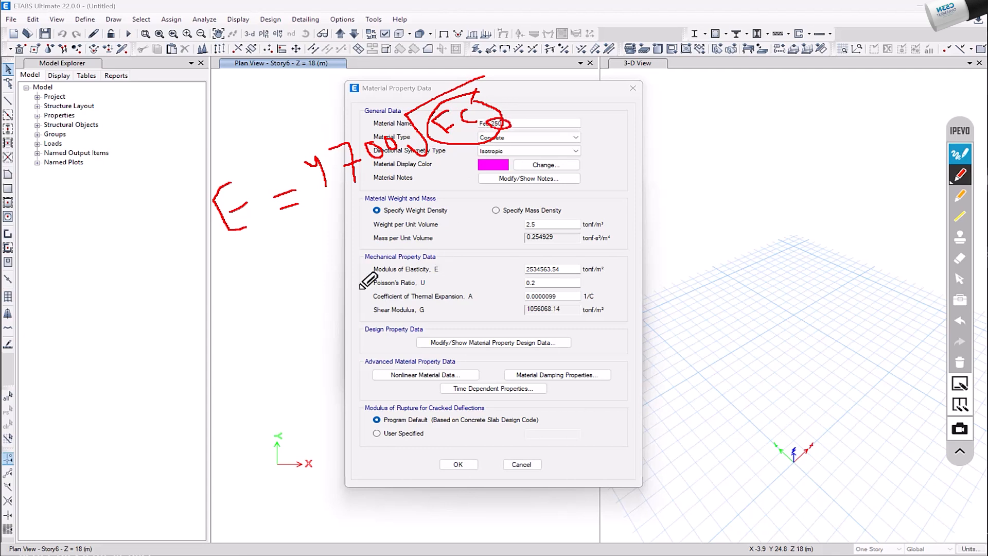
{"action": "mouse_move", "coordinate": [264, 264]}
{"action": "left_mouse_down"}
{"action": "mouse_move", "coordinate": [243, 282]}
{"action": "mouse_move", "coordinate": [270, 302]}
{"action": "mouse_move", "coordinate": [263, 287]}
{"action": "mouse_move", "coordinate": [310, 270]}
{"action": "mouse_move", "coordinate": [303, 254]}
{"action": "left_mouse_up"}
{"action": "mouse_move", "coordinate": [342, 231]}
{"action": "left_mouse_down"}
{"action": "mouse_move", "coordinate": [351, 258]}
{"action": "mouse_move", "coordinate": [379, 250]}
{"action": "mouse_move", "coordinate": [363, 265]}
{"action": "left_mouse_up"}
{"action": "left_click_drag", "start_coordinate": [397, 219], "coordinate": [395, 220]}
{"action": "left_click_drag", "start_coordinate": [418, 210], "coordinate": [530, 156]}
{"action": "mouse_move", "coordinate": [463, 196]}
{"action": "left_mouse_down"}
{"action": "mouse_move", "coordinate": [467, 217]}
{"action": "mouse_move", "coordinate": [476, 204]}
{"action": "mouse_move", "coordinate": [495, 207]}
{"action": "mouse_move", "coordinate": [494, 196]}
{"action": "mouse_move", "coordinate": [513, 200]}
{"action": "left_mouse_up"}
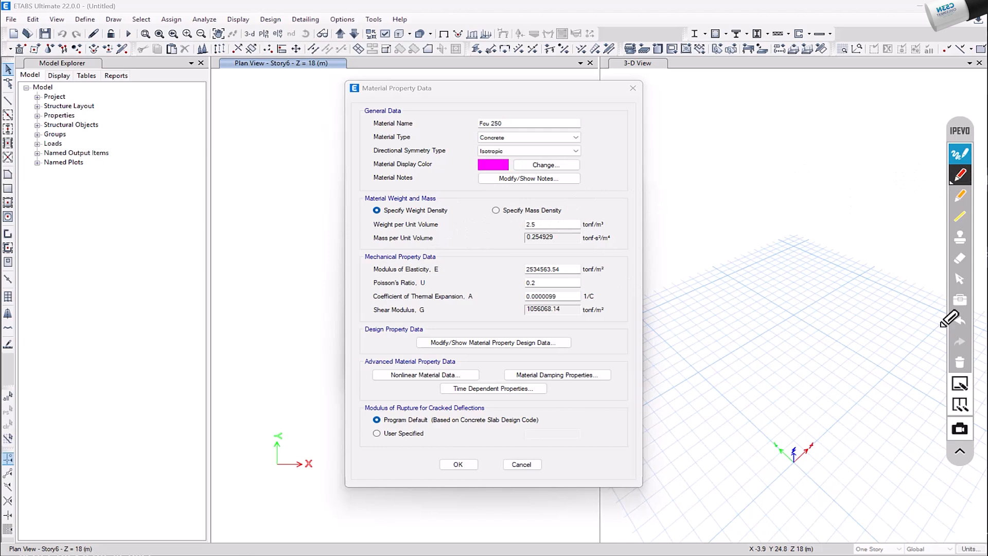
{"action": "left_click", "coordinate": [959, 280]}
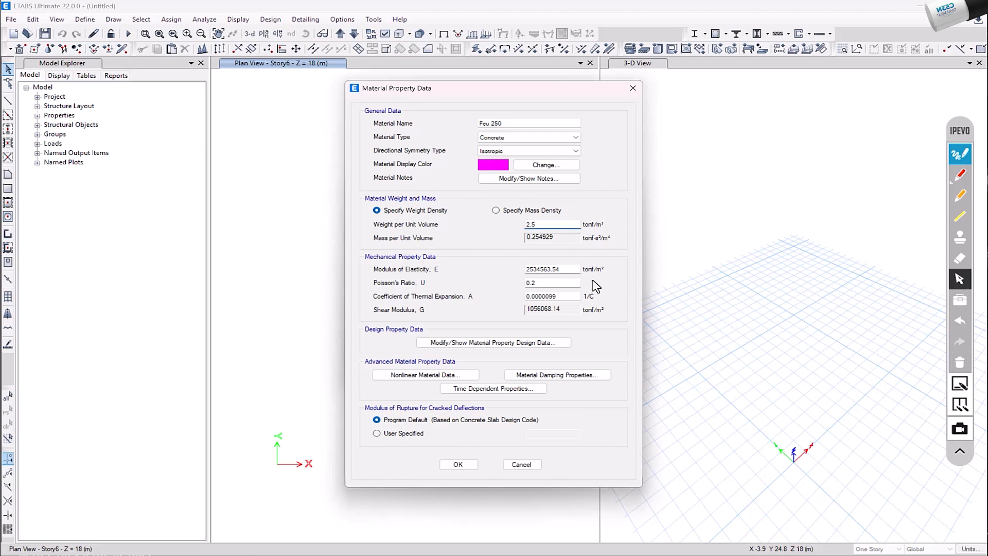
Set the Fcu 250 concrete's modulus of elasticity to 2200000 tonf/m² and open its design property data
{"action": "left_click", "coordinate": [562, 268]}
{"action": "key", "text": "BackSpace"}
{"action": "key", "text": "BackSpace"}
{"action": "key", "text": "BackSpace"}
{"action": "key", "text": "BackSpace"}
{"action": "key", "text": "BackSpace"}
{"action": "key", "text": "BackSpace"}
{"action": "key", "text": "BackSpace"}
{"action": "key", "text": "BackSpace"}
{"action": "key", "text": "BackSpace"}
{"action": "key", "text": "BackSpace"}
{"action": "type", "text": "2200000"}
{"action": "left_click", "coordinate": [484, 342]}
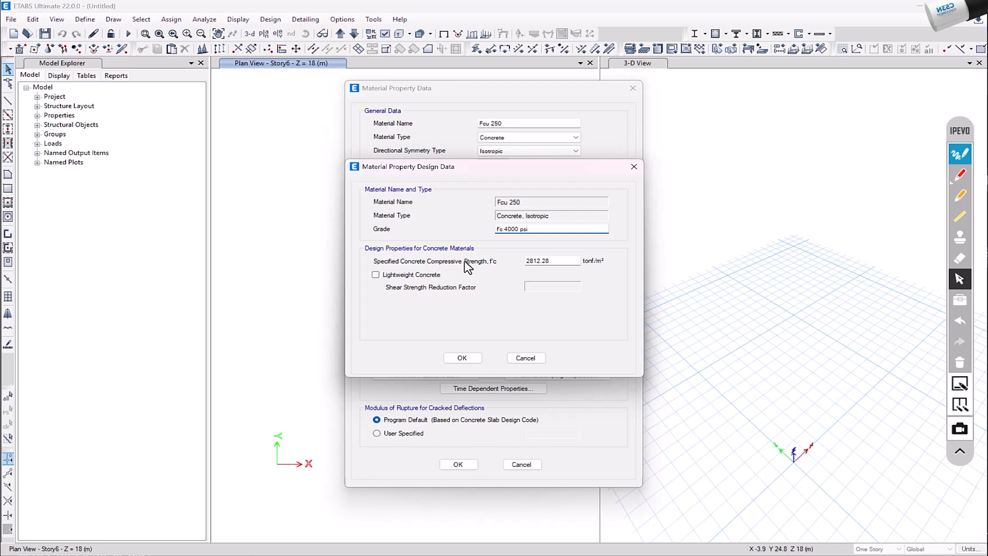
{"action": "left_click", "coordinate": [564, 262]}
{"action": "left_click", "coordinate": [960, 175]}
{"action": "mouse_move", "coordinate": [206, 181]}
{"action": "left_mouse_down"}
{"action": "mouse_move", "coordinate": [191, 195]}
{"action": "mouse_move", "coordinate": [202, 215]}
{"action": "mouse_move", "coordinate": [208, 201]}
{"action": "left_mouse_up"}
{"action": "left_click_drag", "start_coordinate": [217, 190], "coordinate": [231, 202]}
{"action": "left_click_drag", "start_coordinate": [230, 188], "coordinate": [248, 195]}
{"action": "left_click_drag", "start_coordinate": [262, 171], "coordinate": [288, 188]}
{"action": "mouse_move", "coordinate": [291, 139]}
{"action": "left_mouse_down"}
{"action": "mouse_move", "coordinate": [280, 153]}
{"action": "mouse_move", "coordinate": [298, 178]}
{"action": "left_mouse_up"}
{"action": "left_click_drag", "start_coordinate": [320, 144], "coordinate": [320, 146]}
{"action": "left_click_drag", "start_coordinate": [226, 262], "coordinate": [242, 300]}
{"action": "left_click", "coordinate": [253, 270]}
{"action": "left_click_drag", "start_coordinate": [286, 247], "coordinate": [280, 282]}
{"action": "mouse_move", "coordinate": [323, 233]}
{"action": "left_mouse_down"}
{"action": "mouse_move", "coordinate": [311, 240]}
{"action": "mouse_move", "coordinate": [320, 254]}
{"action": "left_mouse_up"}
{"action": "left_click_drag", "start_coordinate": [332, 211], "coordinate": [351, 230]}
{"action": "left_click", "coordinate": [354, 208]}
{"action": "left_click_drag", "start_coordinate": [354, 191], "coordinate": [383, 200]}
{"action": "left_click_drag", "start_coordinate": [385, 165], "coordinate": [400, 196]}
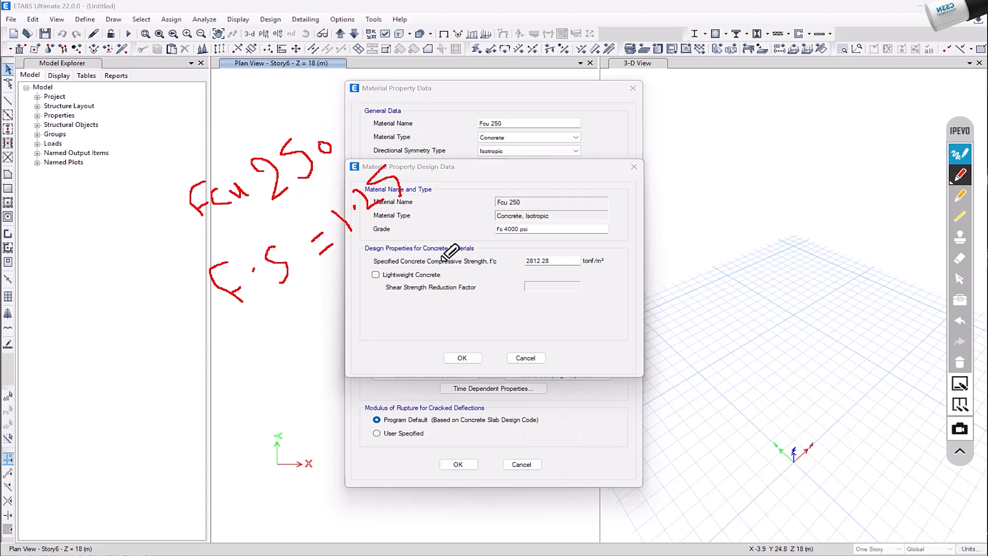
{"action": "mouse_move", "coordinate": [500, 257]}
{"action": "left_mouse_down"}
{"action": "mouse_move", "coordinate": [485, 265]}
{"action": "mouse_move", "coordinate": [505, 263]}
{"action": "mouse_move", "coordinate": [518, 250]}
{"action": "mouse_move", "coordinate": [503, 248]}
{"action": "mouse_move", "coordinate": [611, 199]}
{"action": "left_mouse_up"}
{"action": "mouse_move", "coordinate": [530, 212]}
{"action": "left_mouse_down"}
{"action": "mouse_move", "coordinate": [546, 217]}
{"action": "mouse_move", "coordinate": [549, 207]}
{"action": "left_mouse_up"}
{"action": "left_click_drag", "start_coordinate": [568, 198], "coordinate": [571, 201]}
{"action": "mouse_move", "coordinate": [538, 240]}
{"action": "left_mouse_down"}
{"action": "mouse_move", "coordinate": [552, 248]}
{"action": "mouse_move", "coordinate": [578, 235]}
{"action": "mouse_move", "coordinate": [610, 266]}
{"action": "left_mouse_up"}
{"action": "left_click", "coordinate": [554, 236]}
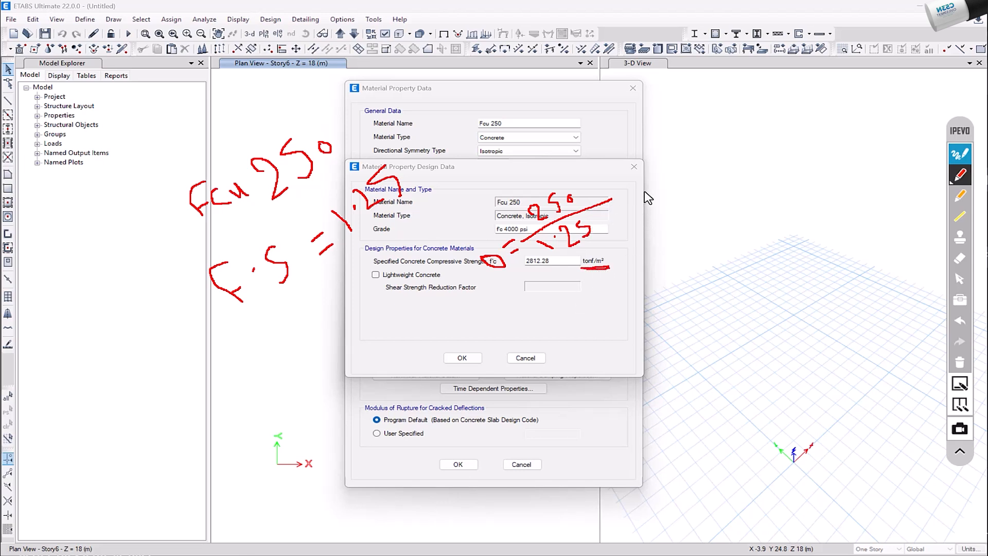
{"action": "left_click_drag", "start_coordinate": [631, 181], "coordinate": [643, 177]}
{"action": "left_click_drag", "start_coordinate": [634, 191], "coordinate": [643, 187]}
{"action": "left_click_drag", "start_coordinate": [651, 163], "coordinate": [693, 167]}
{"action": "left_click_drag", "start_coordinate": [699, 138], "coordinate": [699, 139]}
{"action": "mouse_move", "coordinate": [731, 126]}
{"action": "left_mouse_down"}
{"action": "mouse_move", "coordinate": [781, 136]}
{"action": "mouse_move", "coordinate": [823, 92]}
{"action": "left_mouse_up"}
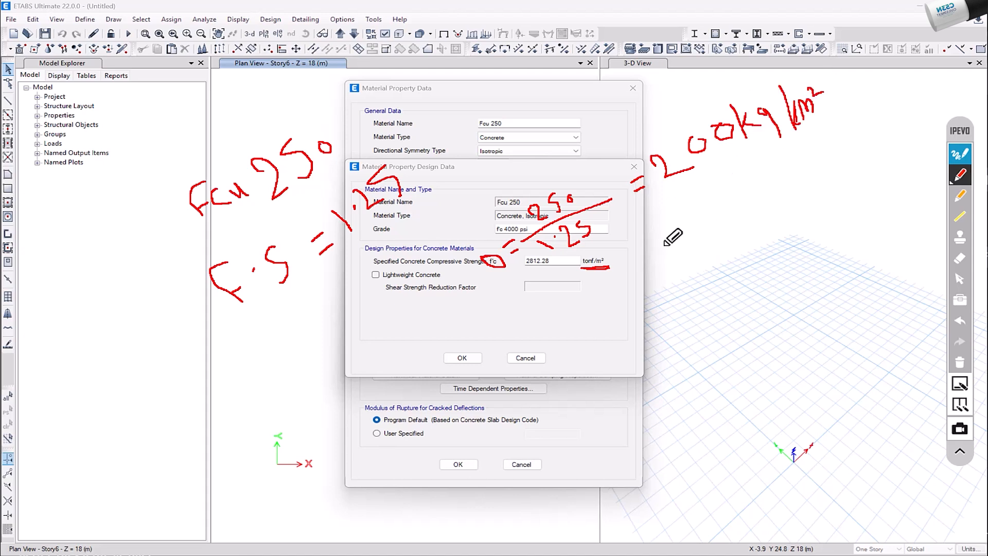
{"action": "left_click", "coordinate": [653, 212]}
{"action": "mouse_move", "coordinate": [662, 216]}
{"action": "left_mouse_down"}
{"action": "mouse_move", "coordinate": [661, 226]}
{"action": "mouse_move", "coordinate": [699, 184]}
{"action": "left_mouse_up"}
{"action": "mouse_move", "coordinate": [627, 292]}
{"action": "left_mouse_down"}
{"action": "mouse_move", "coordinate": [648, 287]}
{"action": "mouse_move", "coordinate": [649, 295]}
{"action": "mouse_move", "coordinate": [694, 277]}
{"action": "mouse_move", "coordinate": [694, 252]}
{"action": "mouse_move", "coordinate": [767, 237]}
{"action": "mouse_move", "coordinate": [756, 233]}
{"action": "left_mouse_up"}
{"action": "left_click", "coordinate": [959, 363]}
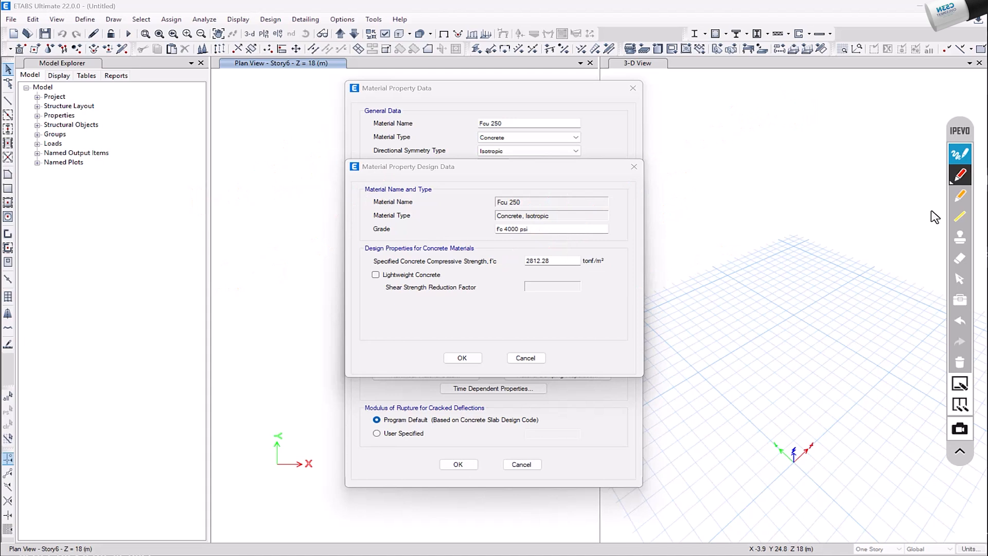
{"action": "left_click", "coordinate": [959, 280]}
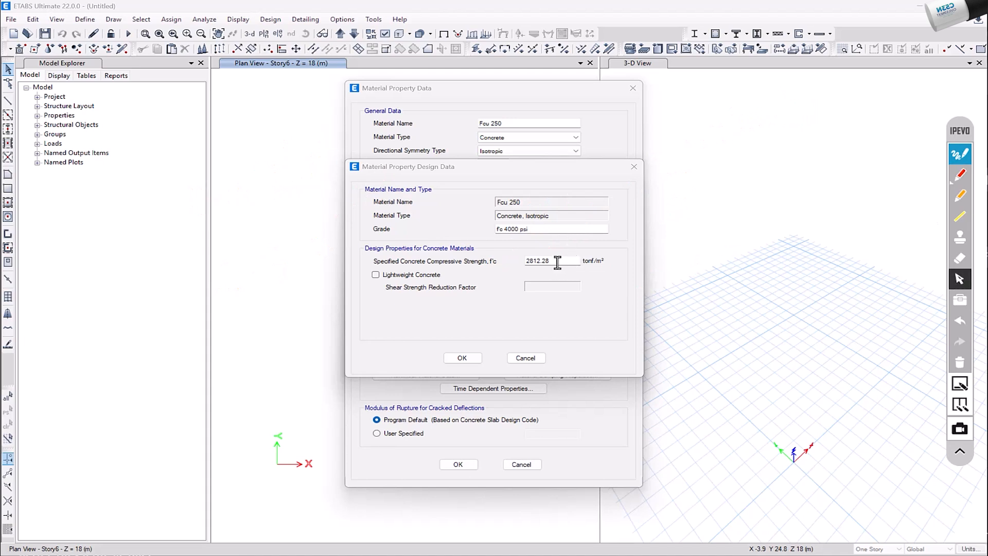
Set the specified concrete compressive strength f'c to 2000 tonf/m² and accept the Fcu 250 material
{"action": "double_click", "coordinate": [557, 263]}
{"action": "type", "text": "2000"}
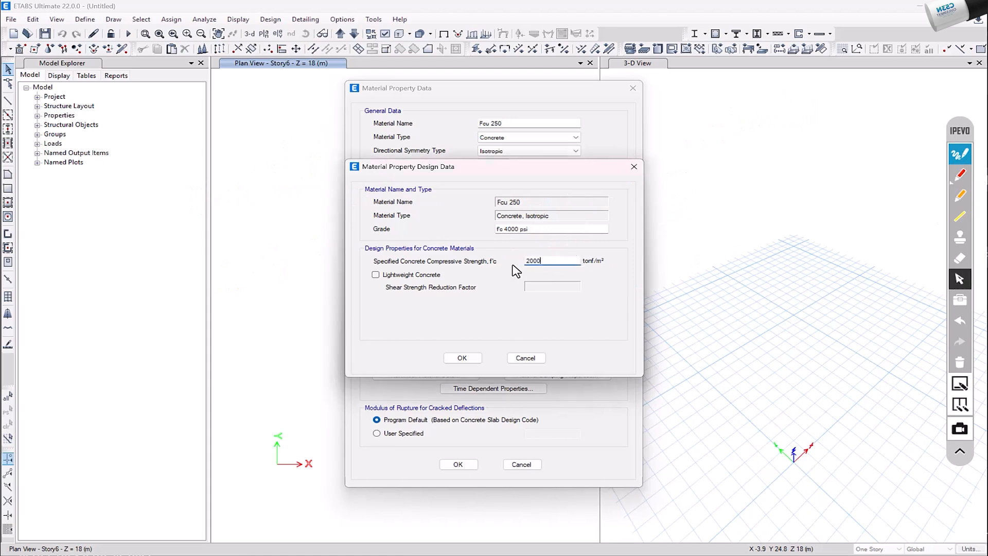
{"action": "left_click", "coordinate": [466, 357]}
{"action": "left_click", "coordinate": [458, 464]}
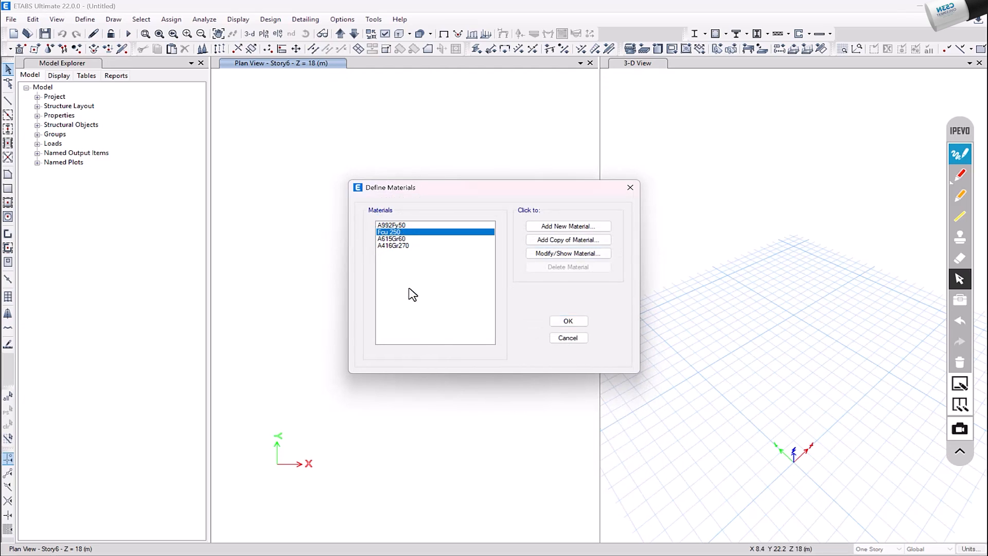
Modify the A992Fy50 steel material, renaming it Fe415 and setting its weight per unit volume to 7.85 tonf/m³
{"action": "left_click", "coordinate": [399, 225]}
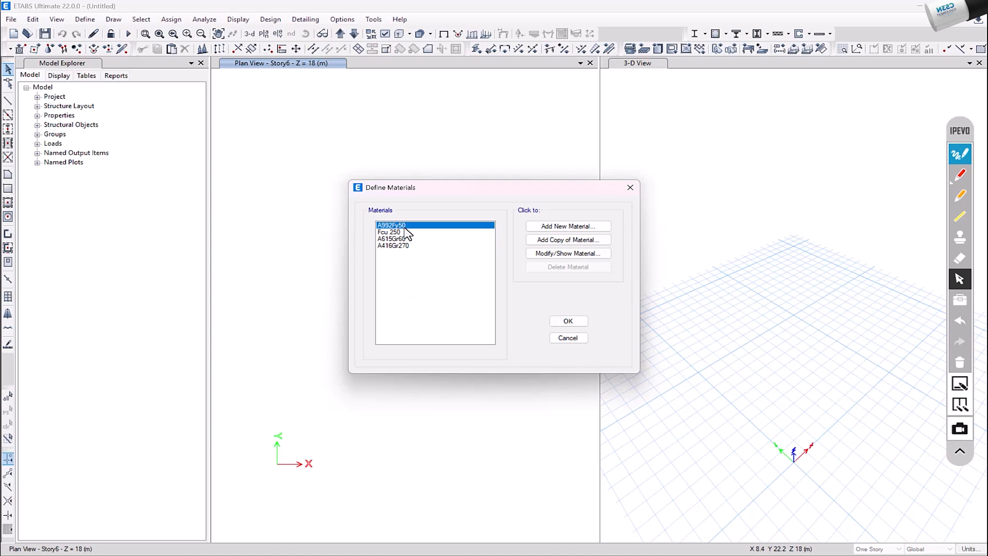
{"action": "left_click", "coordinate": [567, 253]}
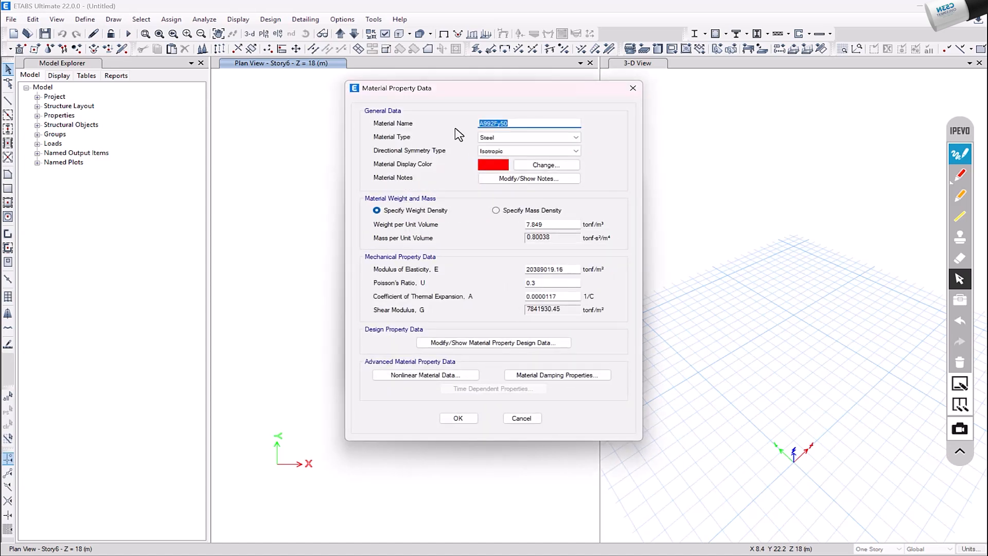
{"action": "type", "text": "Fe415"}
{"action": "left_click", "coordinate": [546, 225]}
{"action": "key", "text": "BackSpace"}
{"action": "key", "text": "BackSpace"}
{"action": "type", "text": "5"}
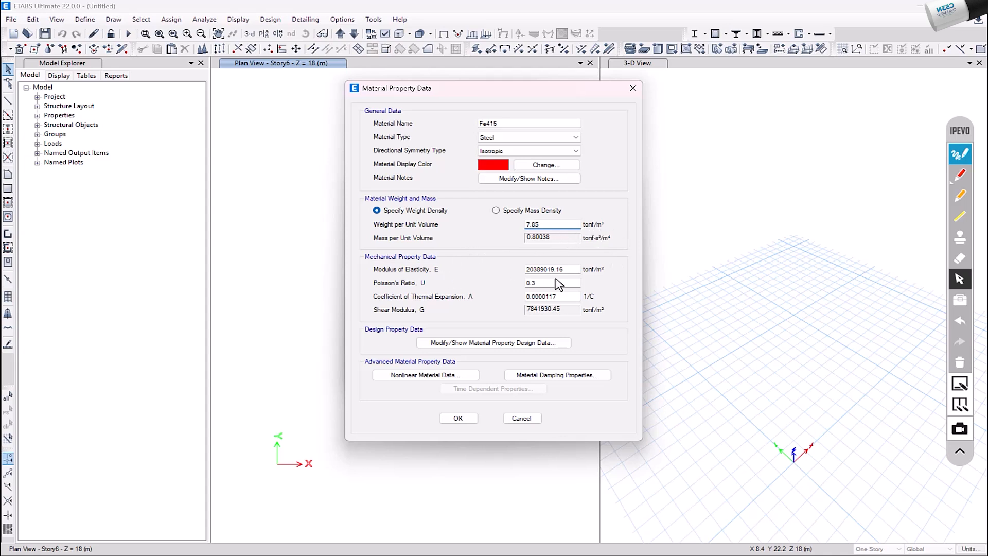
Set the Fe415 steel's modulus of elasticity to 2000000 tonf/m² and accept the material definitions
{"action": "left_click_drag", "start_coordinate": [570, 269], "coordinate": [512, 273]}
{"action": "type", "text": "2000000"}
{"action": "left_click", "coordinate": [469, 420]}
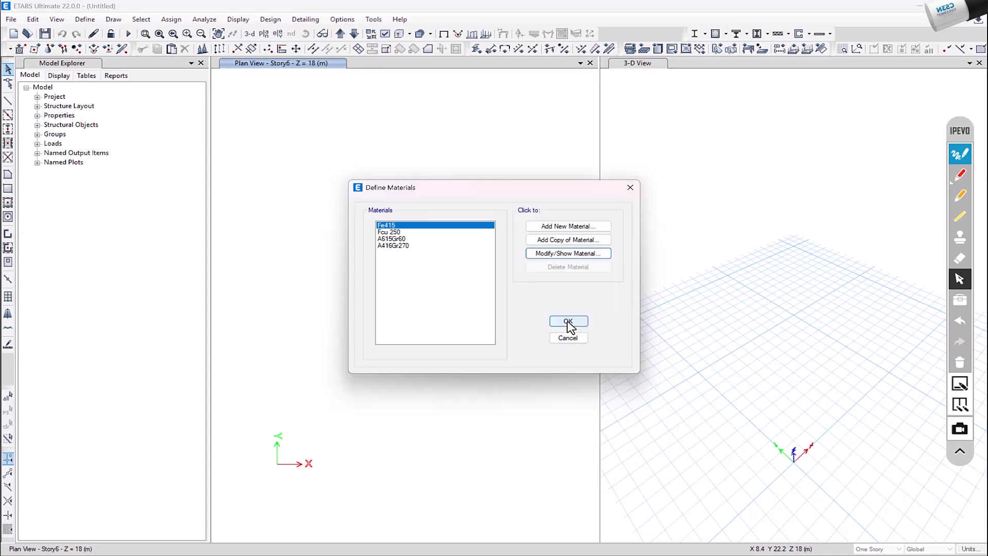
{"action": "left_click", "coordinate": [568, 326]}
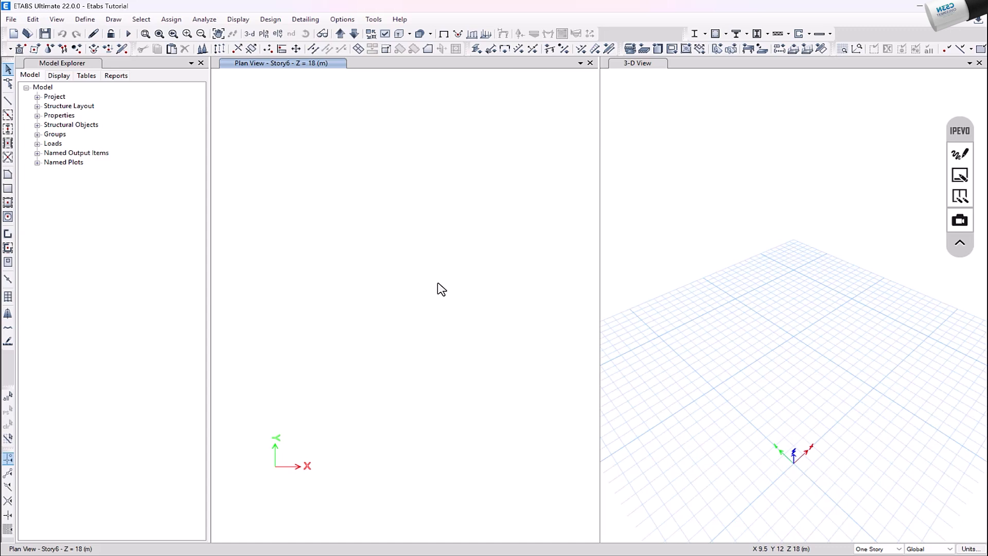
Add a new concrete rectangular frame section named C 30 x 60
{"action": "left_click", "coordinate": [85, 19]}
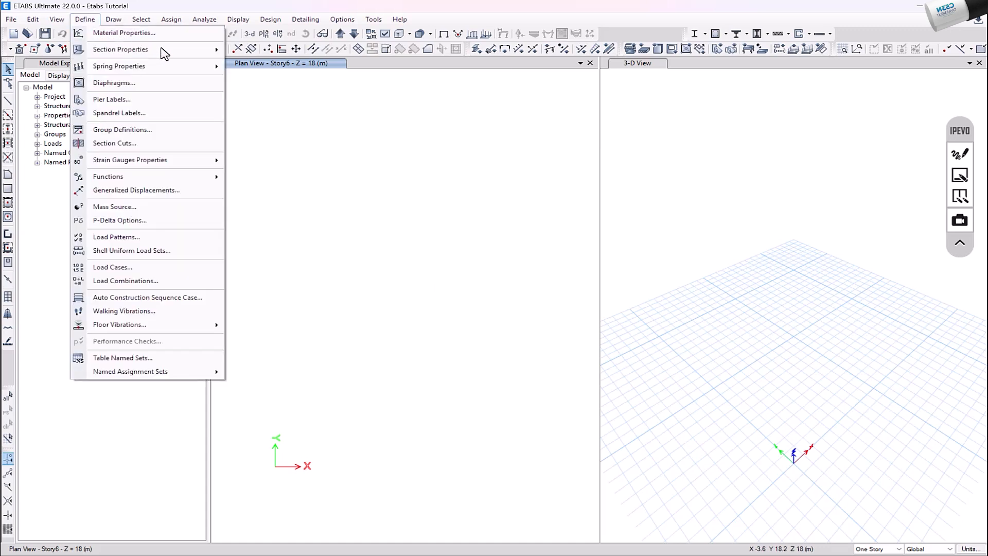
{"action": "mouse_move", "coordinate": [120, 53]}
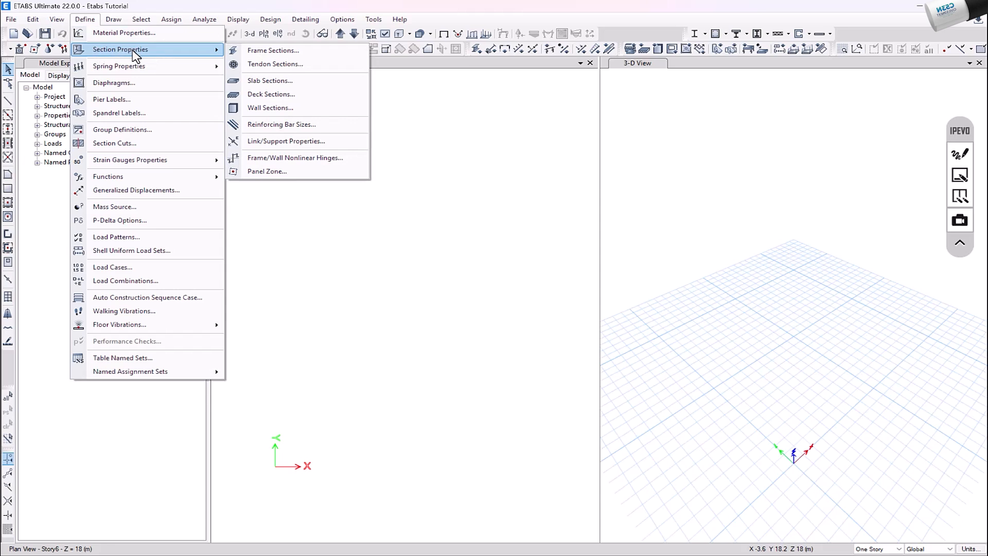
{"action": "left_click", "coordinate": [278, 50]}
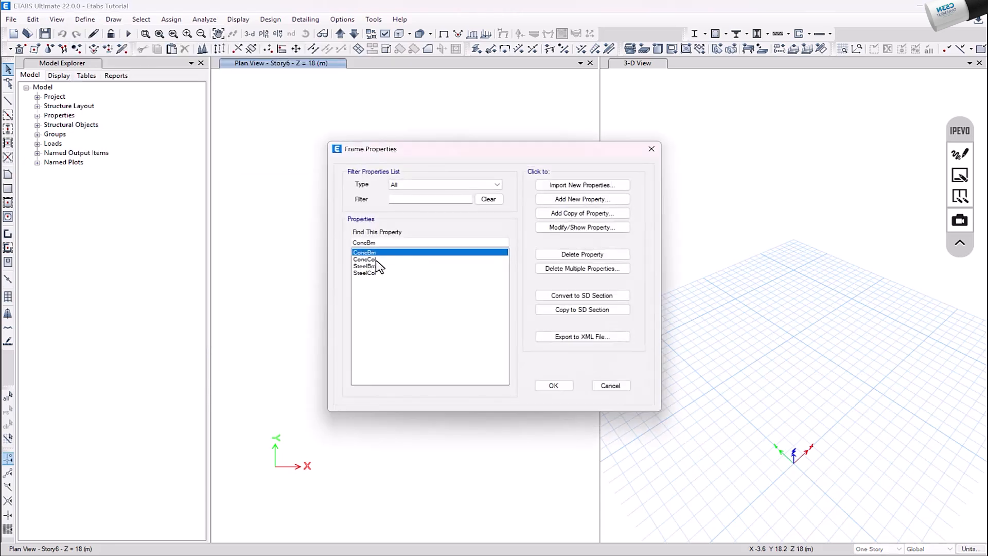
{"action": "left_click", "coordinate": [376, 260]}
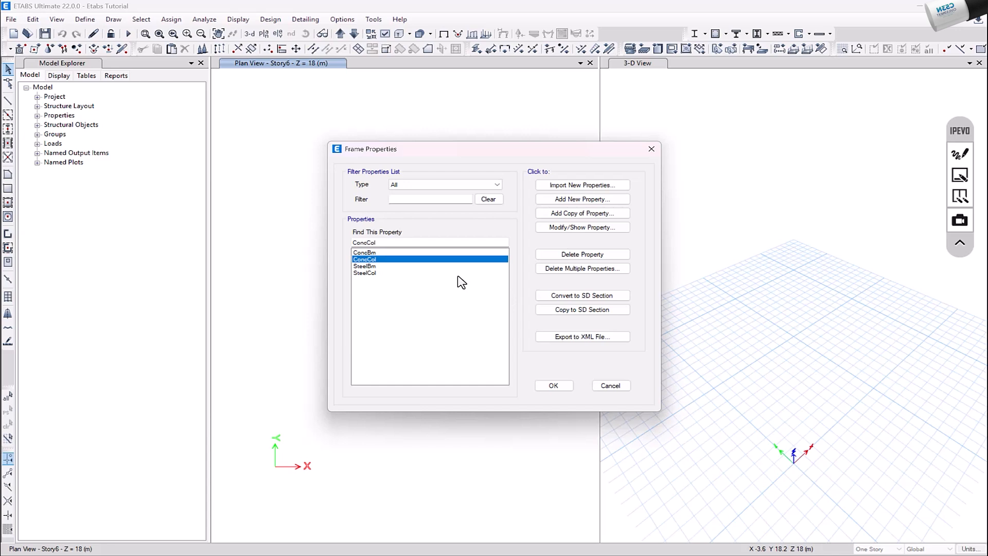
{"action": "left_click", "coordinate": [583, 204]}
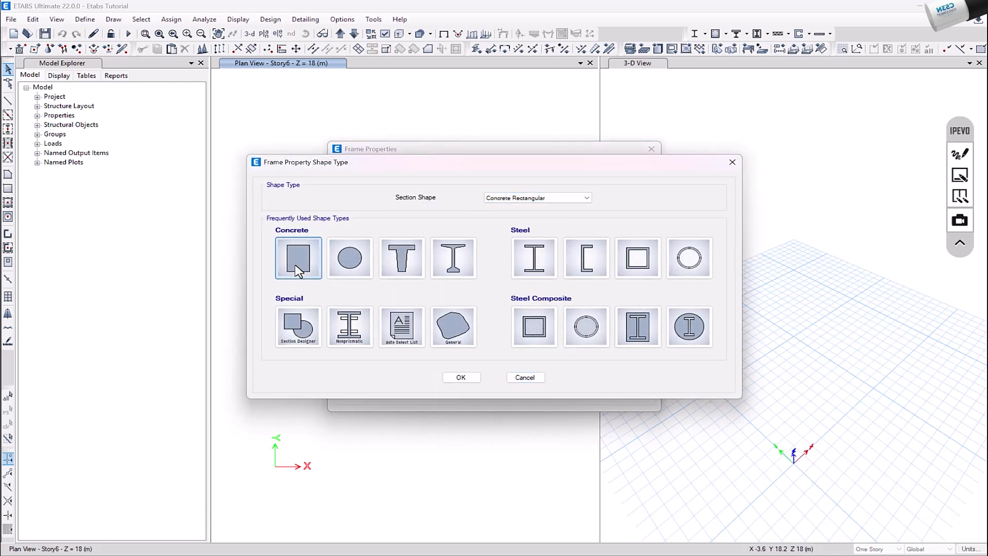
{"action": "left_click", "coordinate": [297, 270]}
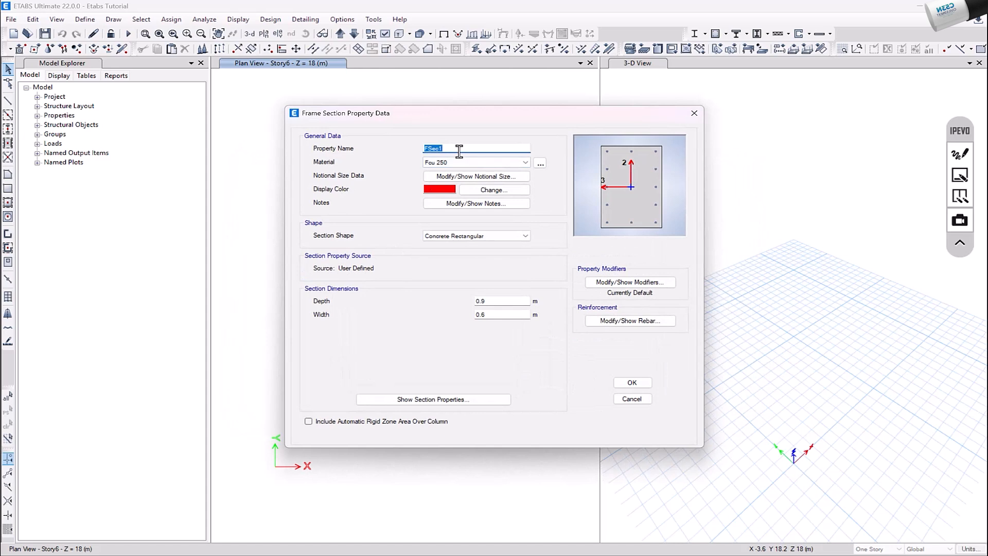
{"action": "type", "text": "C 30 x 60"}
Set the C 30 x 60 section's depth to 0.6 m and its width to 0.3 m
{"action": "left_click", "coordinate": [510, 300]}
{"action": "key", "text": "BackSpace"}
{"action": "type", "text": ".6"}
{"action": "left_click", "coordinate": [494, 315]}
{"action": "key", "text": "BackSpace"}
{"action": "type", "text": "3"}
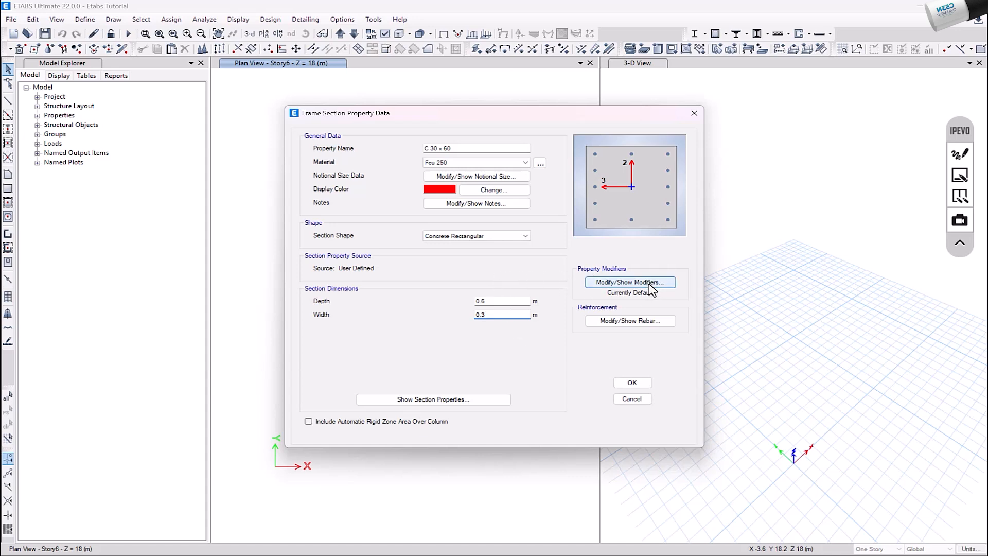
Set the section's stiffness modifiers to 0.7 for the torsional constant and the moments of inertia about the 2 and 3 axes
{"action": "left_click", "coordinate": [630, 282]}
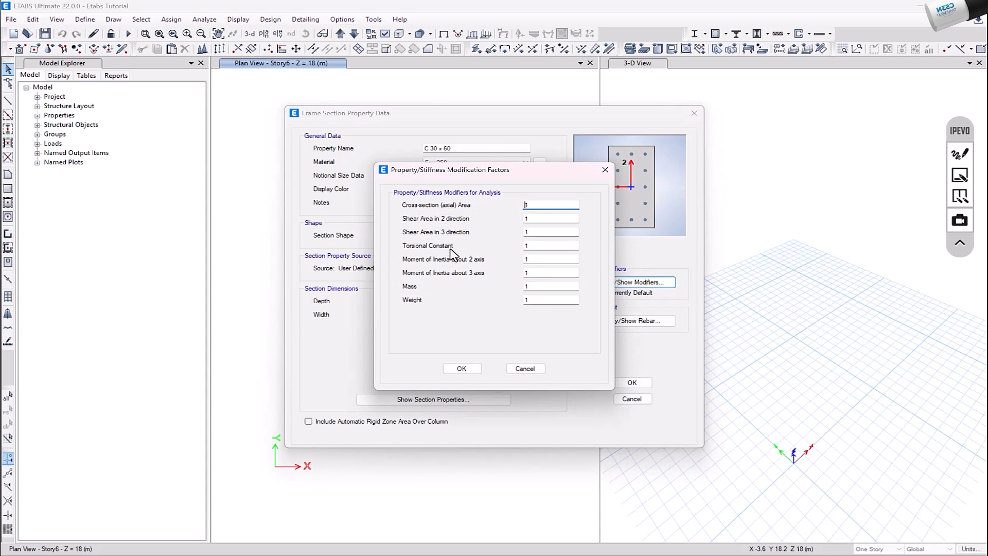
{"action": "double_click", "coordinate": [528, 247]}
{"action": "type", "text": ".7"}
{"action": "left_click", "coordinate": [539, 259]}
{"action": "double_click", "coordinate": [538, 260]}
{"action": "type", "text": ".7"}
{"action": "key", "text": "Tab"}
{"action": "type", "text": ".7"}
{"action": "left_click", "coordinate": [459, 369]}
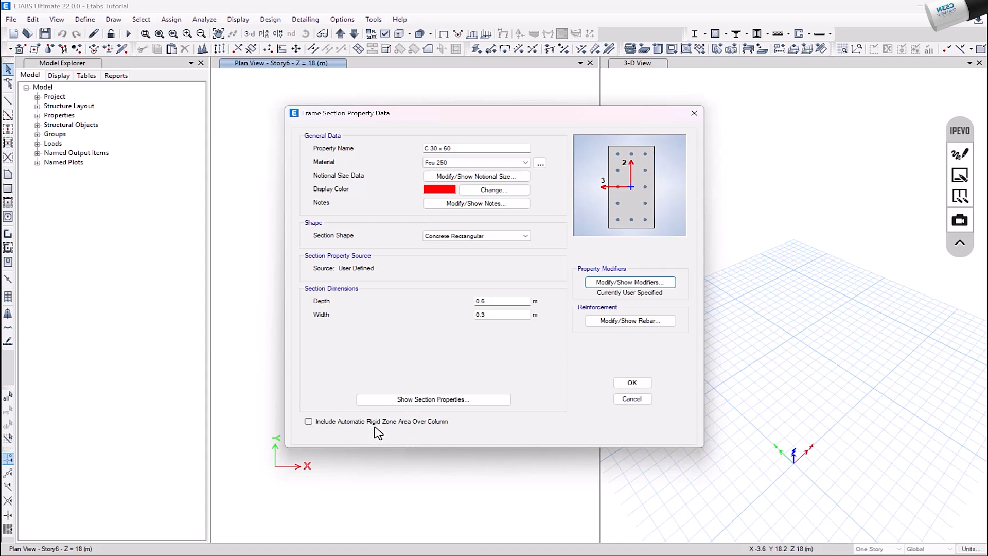
{"action": "left_click", "coordinate": [961, 175]}
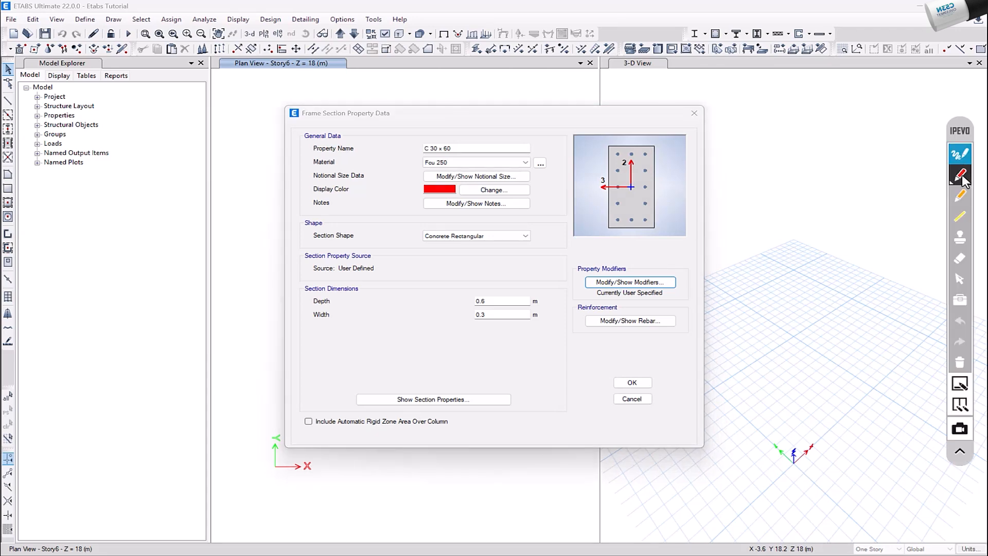
{"action": "left_click", "coordinate": [960, 176]}
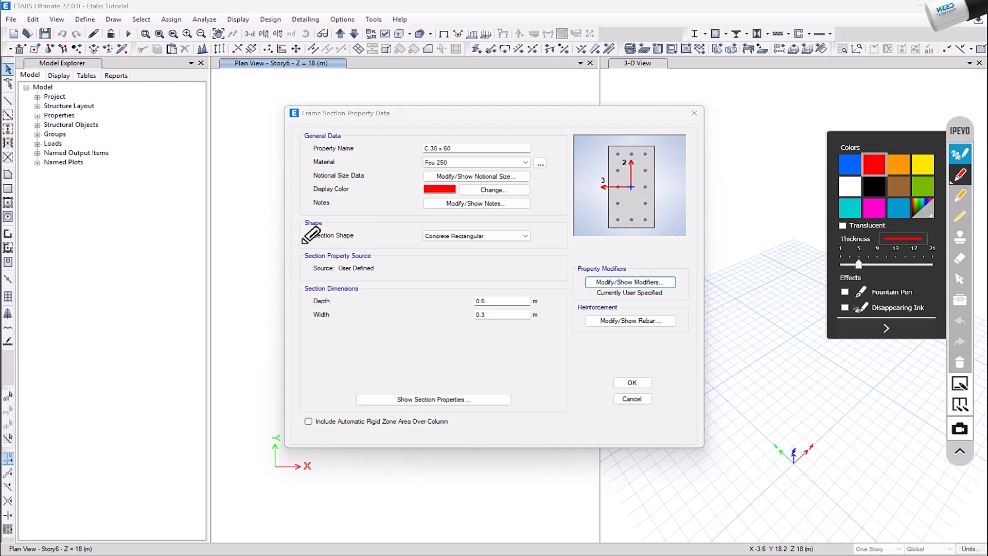
{"action": "mouse_move", "coordinate": [228, 143]}
{"action": "left_mouse_down"}
{"action": "mouse_move", "coordinate": [190, 160]}
{"action": "mouse_move", "coordinate": [228, 145]}
{"action": "left_mouse_up"}
{"action": "mouse_move", "coordinate": [371, 79]}
{"action": "left_mouse_down"}
{"action": "mouse_move", "coordinate": [360, 83]}
{"action": "mouse_move", "coordinate": [366, 138]}
{"action": "mouse_move", "coordinate": [394, 126]}
{"action": "mouse_move", "coordinate": [367, 85]}
{"action": "left_mouse_up"}
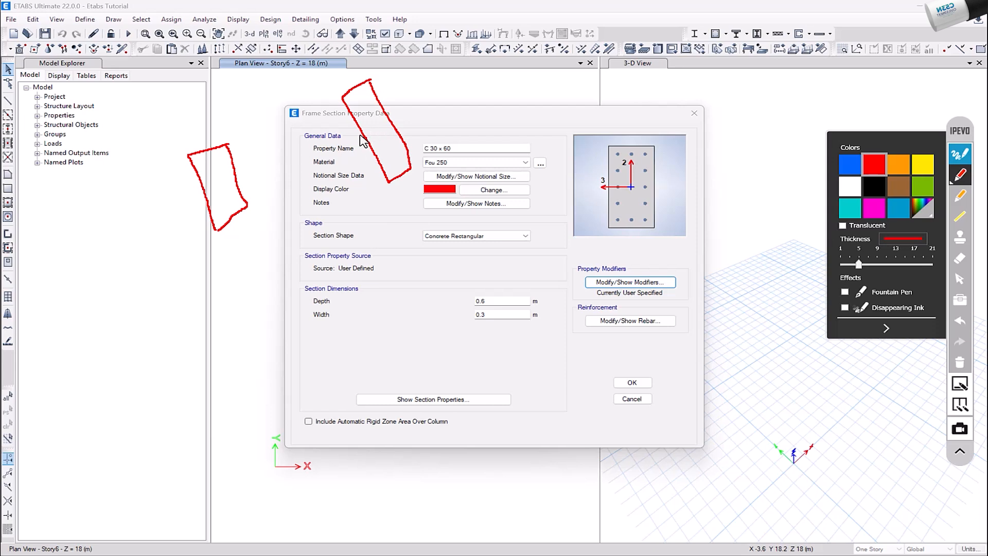
{"action": "left_click_drag", "start_coordinate": [361, 134], "coordinate": [236, 174]}
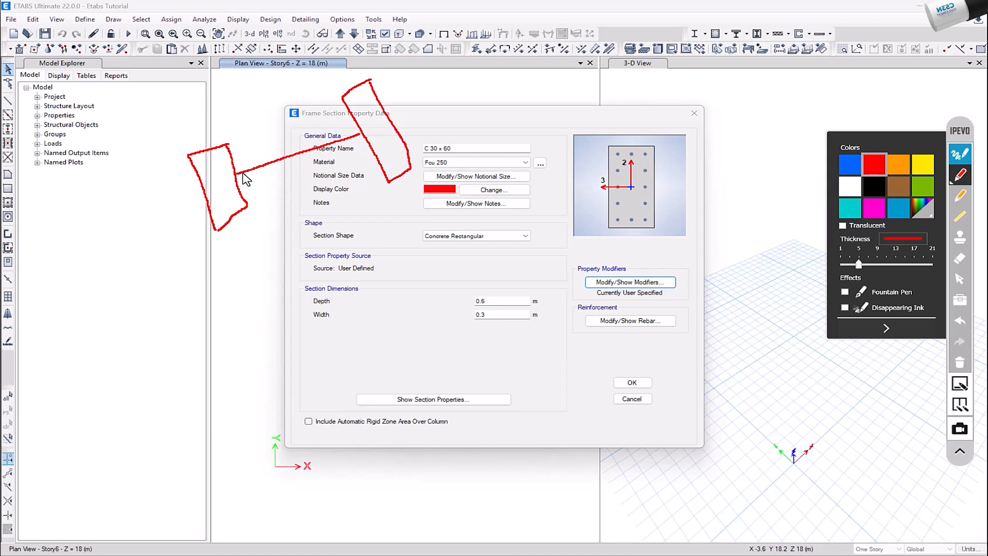
{"action": "left_click_drag", "start_coordinate": [235, 175], "coordinate": [212, 181]}
{"action": "left_click", "coordinate": [959, 321]}
{"action": "left_click", "coordinate": [224, 150]}
{"action": "left_click", "coordinate": [224, 159]}
{"action": "left_click", "coordinate": [225, 188]}
{"action": "left_click", "coordinate": [218, 221]}
{"action": "left_click_drag", "start_coordinate": [219, 213], "coordinate": [225, 195]}
{"action": "left_click_drag", "start_coordinate": [226, 178], "coordinate": [225, 174]}
{"action": "left_click_drag", "start_coordinate": [236, 175], "coordinate": [227, 177]}
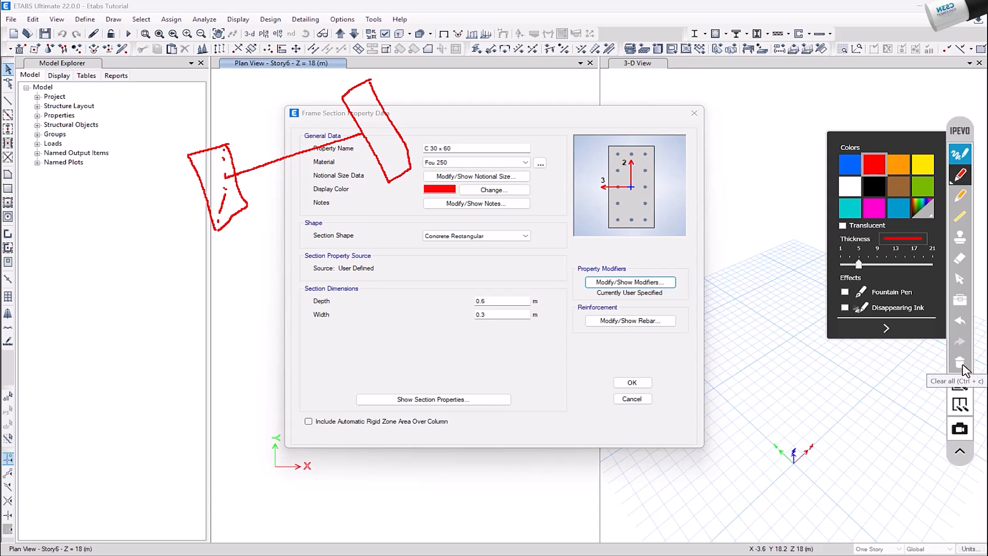
{"action": "left_click", "coordinate": [962, 364]}
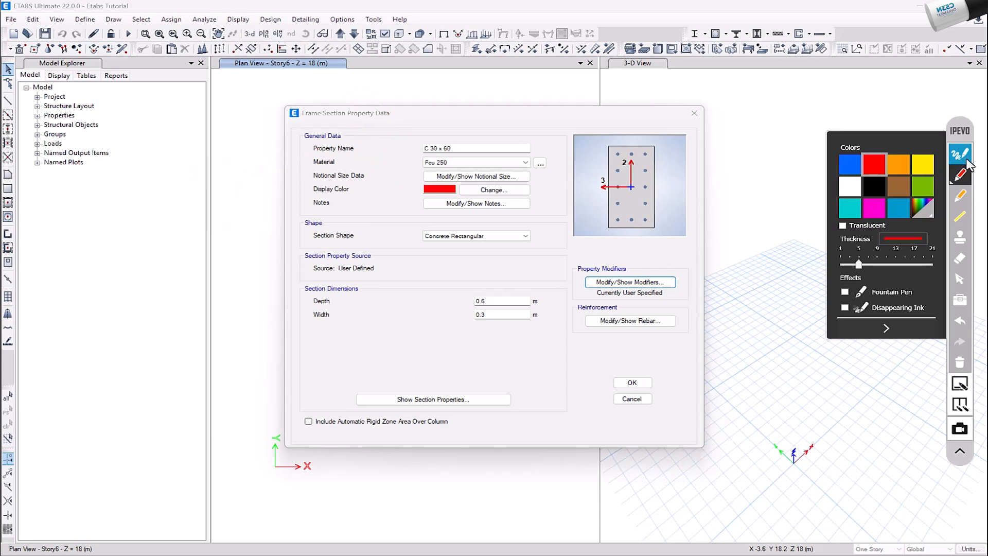
{"action": "left_click", "coordinate": [960, 279]}
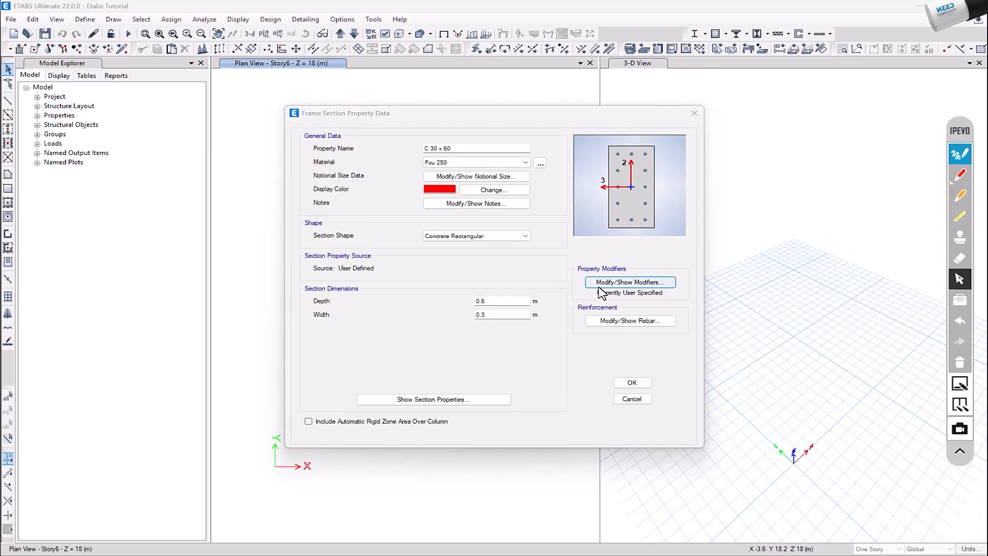
Accept the C 30 x 60 section and add a copy of it named C 30 x 95 with a depth of 0.95 m
{"action": "left_click", "coordinate": [636, 383]}
{"action": "left_click", "coordinate": [633, 383]}
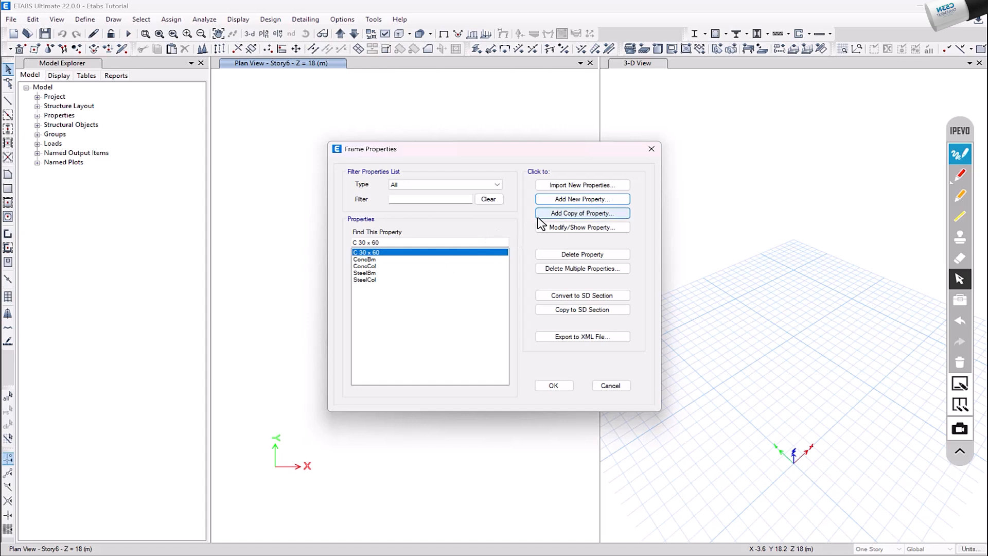
{"action": "left_click", "coordinate": [569, 216]}
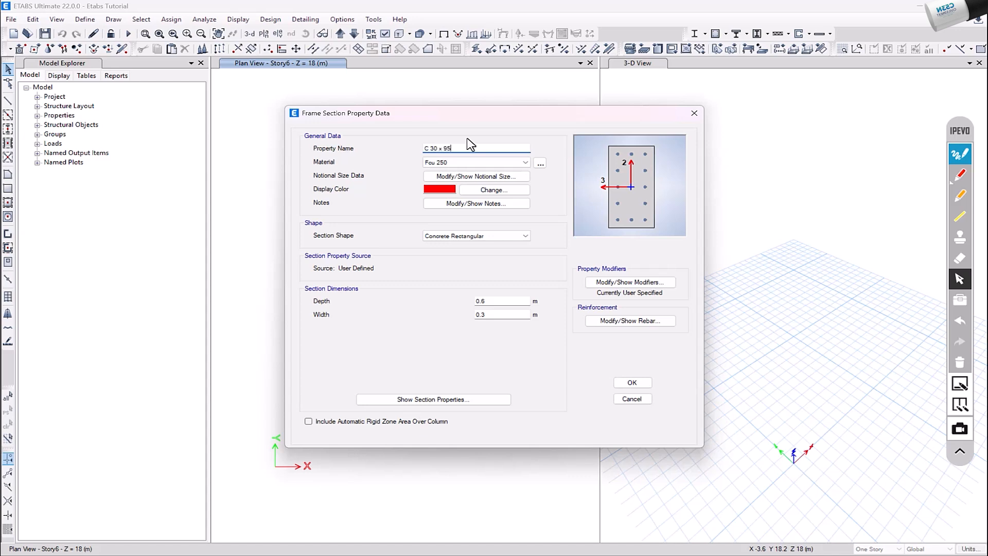
{"action": "left_click", "coordinate": [507, 301]}
{"action": "left_click", "coordinate": [628, 284]}
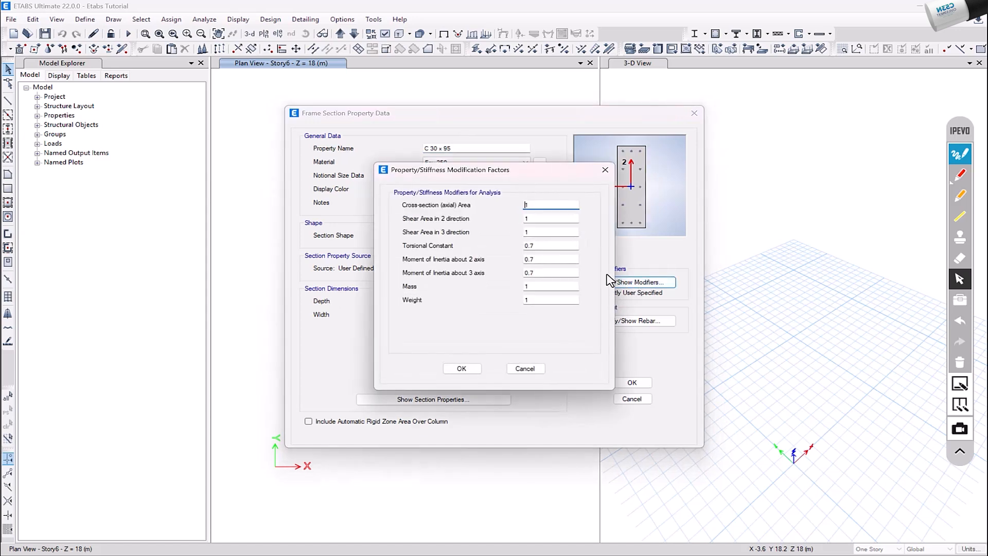
{"action": "left_click", "coordinate": [462, 369]}
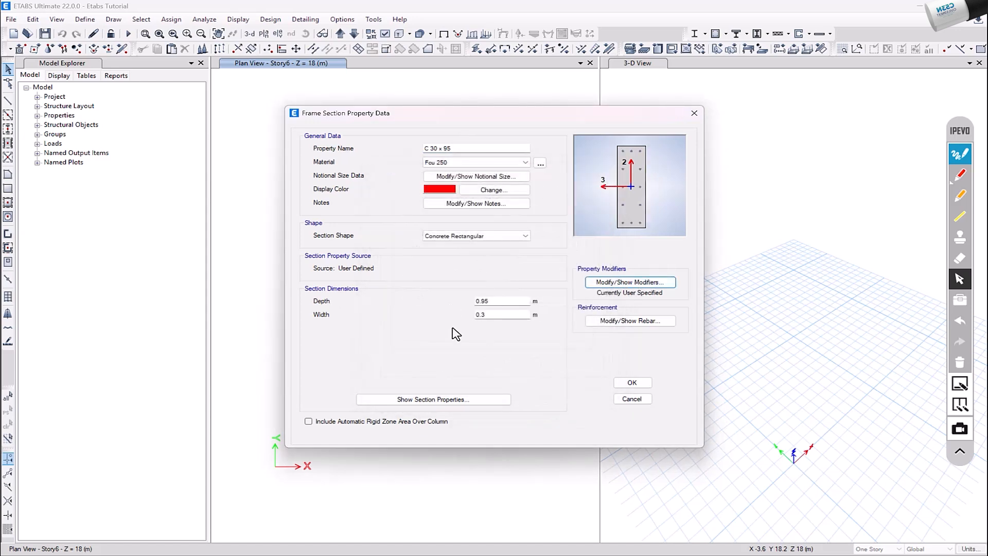
{"action": "left_click", "coordinate": [632, 383]}
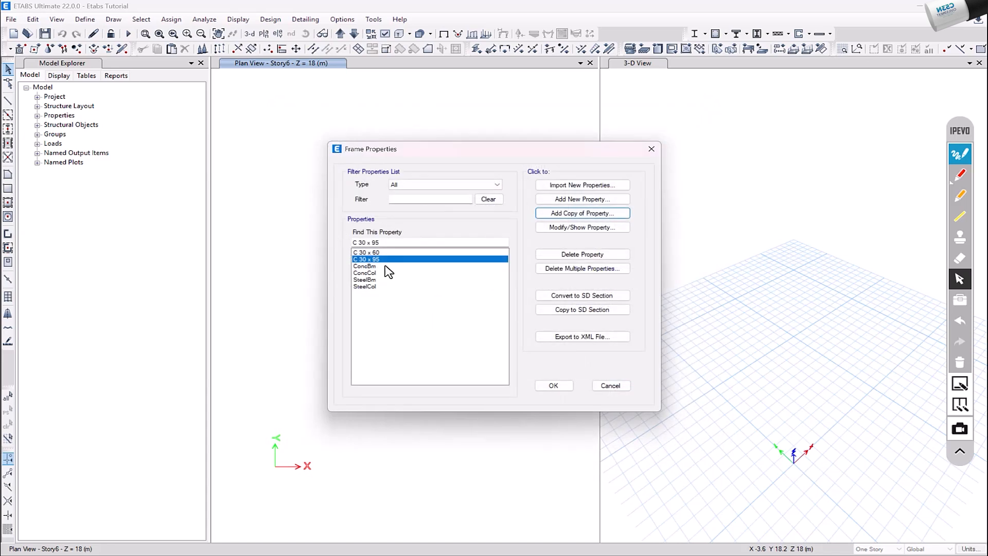
{"action": "left_click", "coordinate": [587, 229]}
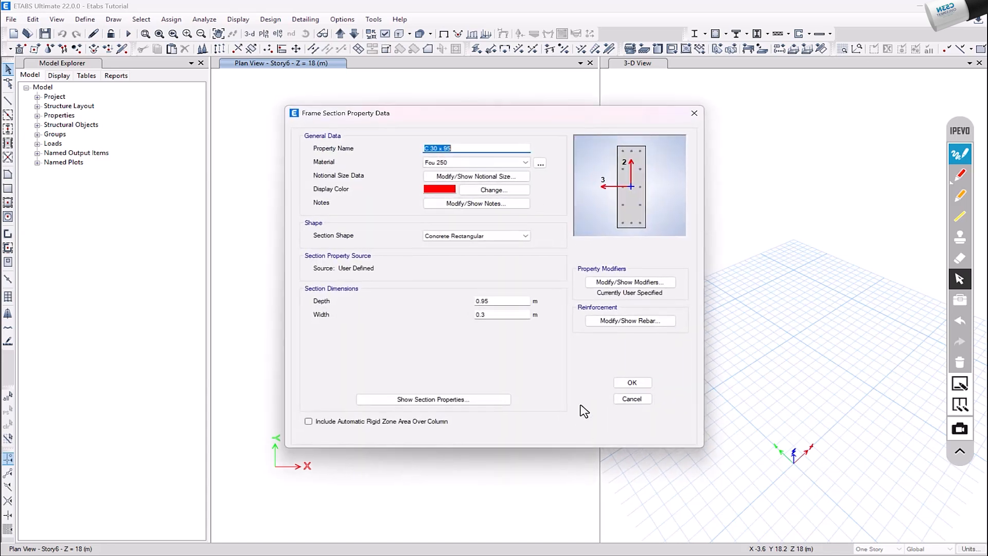
{"action": "left_click", "coordinate": [634, 399]}
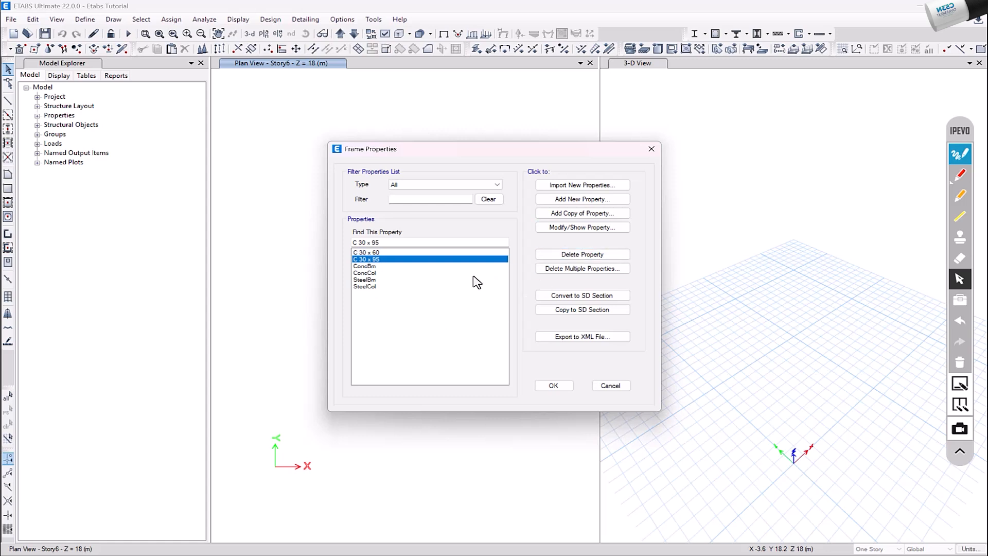
Add a new concrete rectangular frame section named B 25 x 60 cm, with a depth of 0.6 m and a width of 0.25 m
{"action": "left_click", "coordinate": [559, 199]}
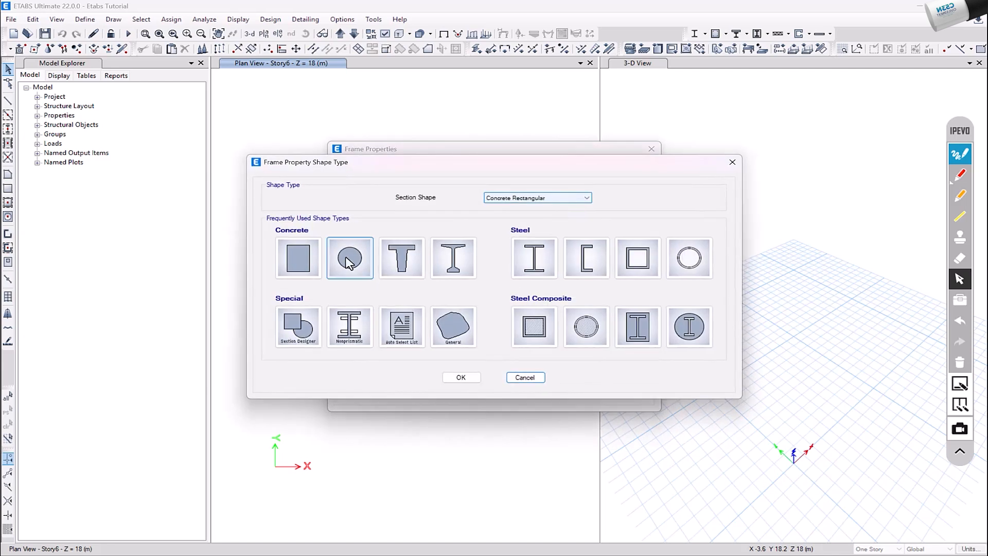
{"action": "left_click", "coordinate": [293, 255]}
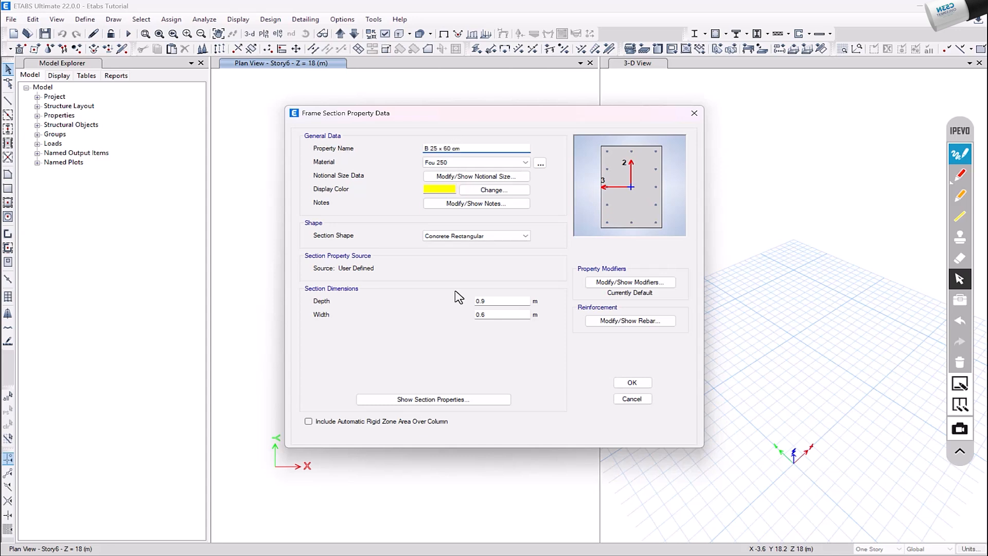
{"action": "left_click", "coordinate": [513, 300]}
{"action": "left_click", "coordinate": [496, 313]}
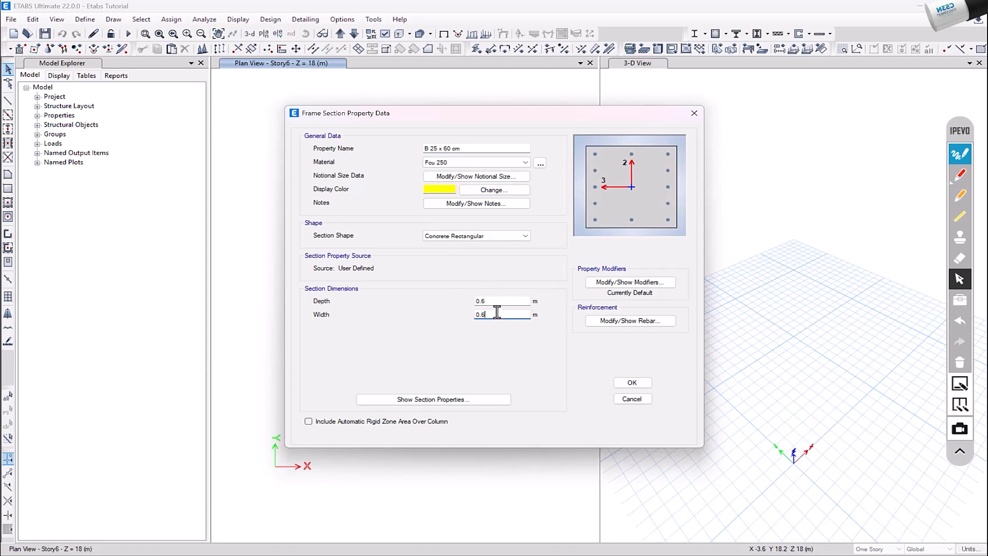
Set the B 25 x 60 cm section's modifier for the moment of inertia about the 2 axis to 0.5 and accept the section
{"action": "left_click", "coordinate": [624, 282]}
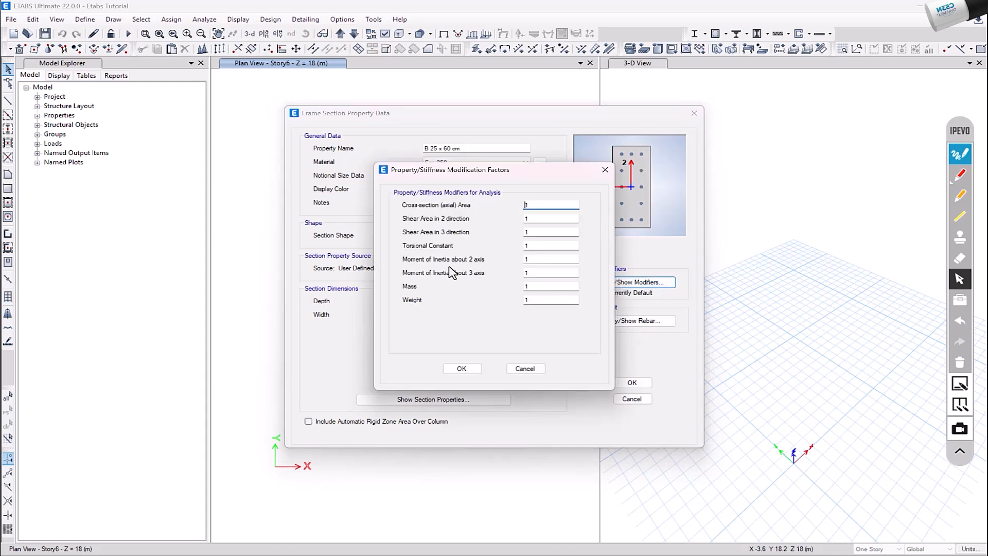
{"action": "double_click", "coordinate": [532, 259]}
{"action": "type", "text": ".5"}
{"action": "key", "text": "Tab"}
{"action": "left_click", "coordinate": [463, 368]}
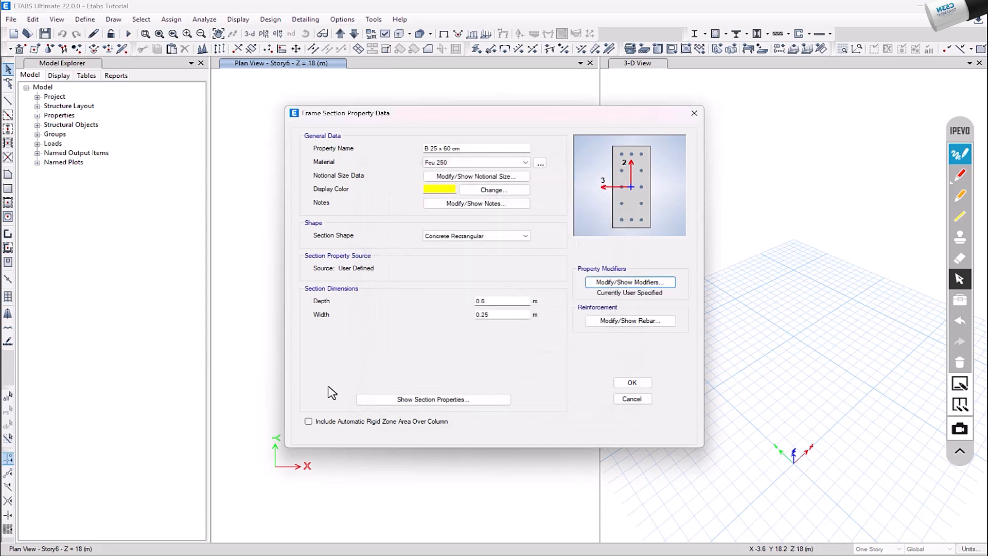
{"action": "left_click", "coordinate": [629, 383]}
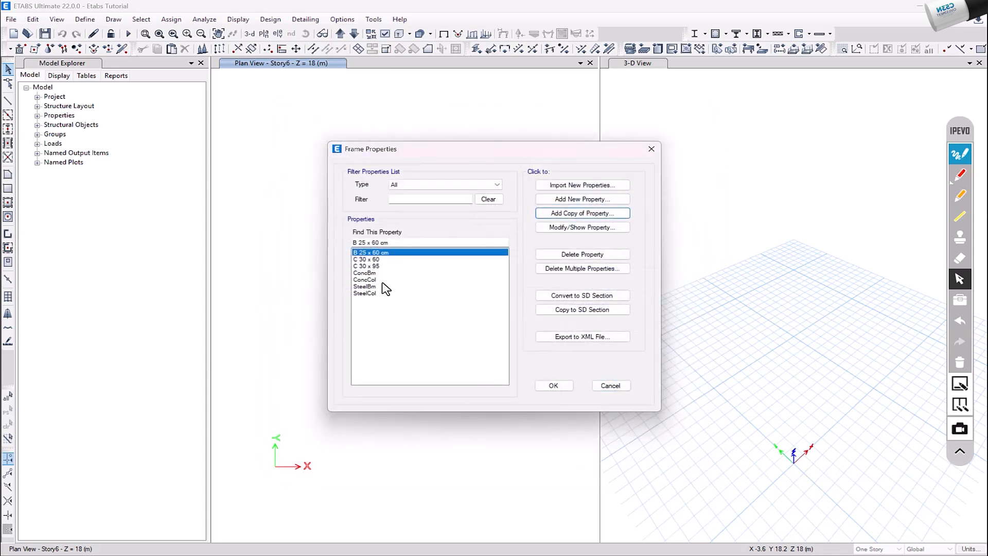
Add a copy of the B 25 x 60 cm section named B 12 x 60 with a width of 0.12 m
{"action": "left_click", "coordinate": [582, 213]}
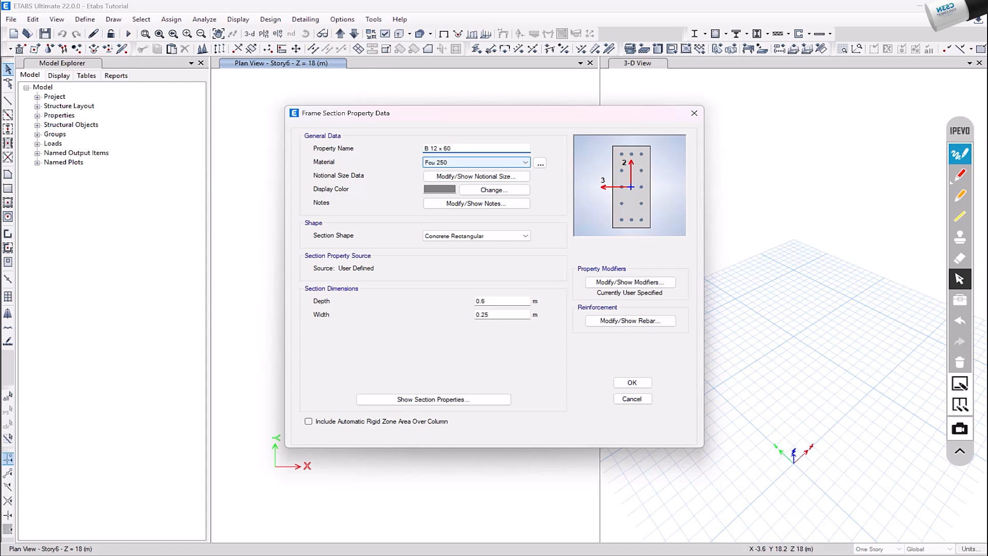
{"action": "left_click", "coordinate": [503, 315]}
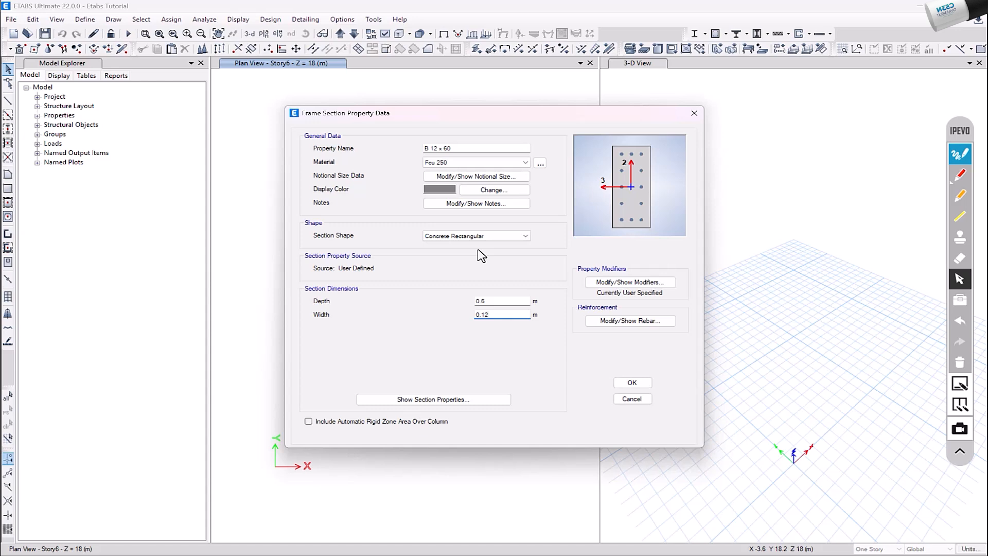
{"action": "left_click", "coordinate": [631, 383]}
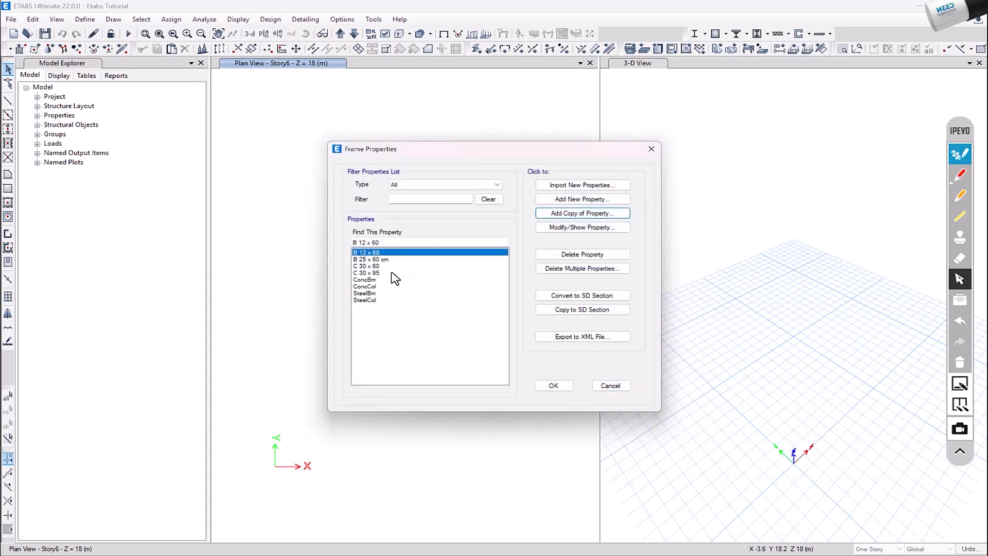
Rename the B 12 x 60 section to B 12 x 60 cm and accept the frame properties
{"action": "left_click", "coordinate": [582, 227]}
{"action": "left_click", "coordinate": [474, 149]}
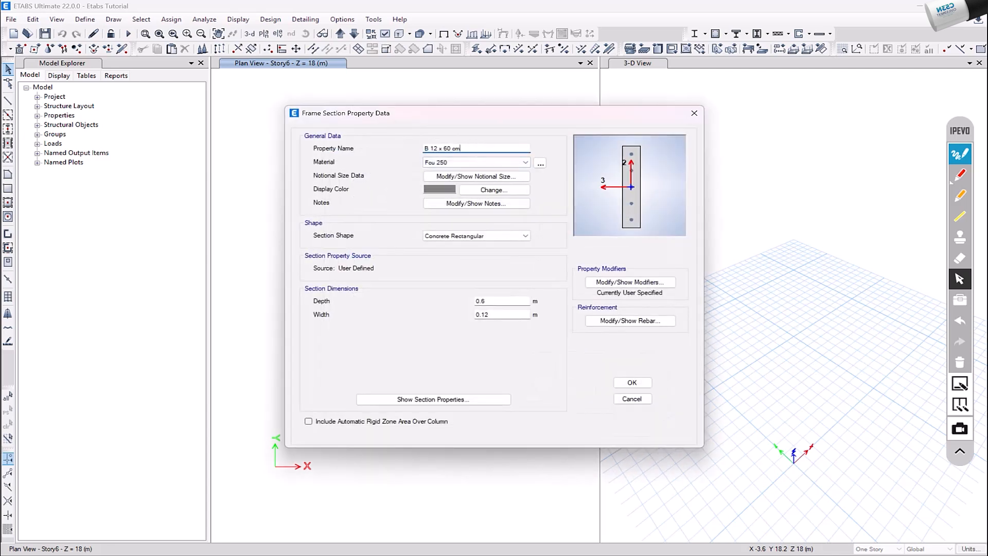
{"action": "left_click", "coordinate": [632, 383]}
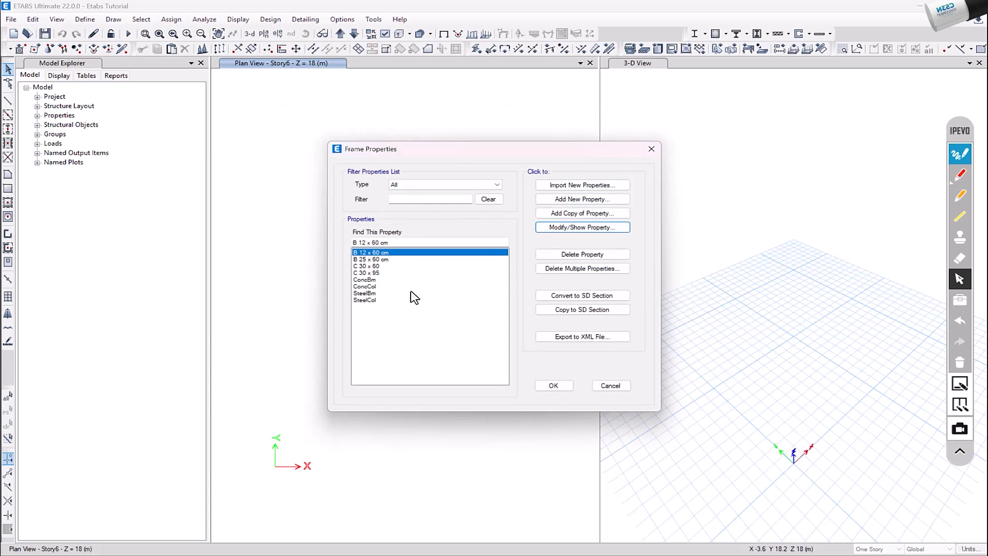
{"action": "left_click", "coordinate": [556, 388]}
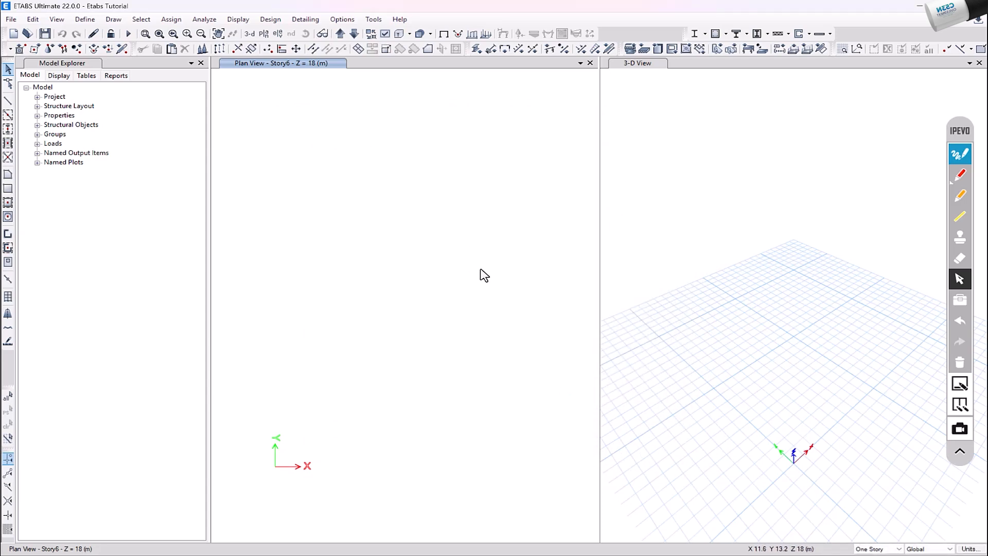
Add a new slab section property named S 20 cm
{"action": "left_click", "coordinate": [84, 19]}
{"action": "mouse_move", "coordinate": [166, 51]}
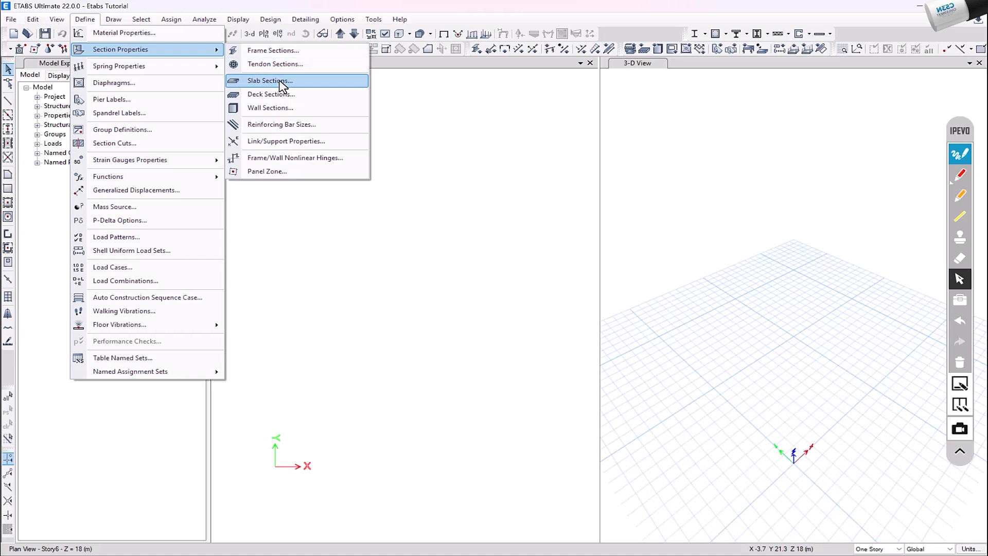
{"action": "left_click", "coordinate": [281, 84]}
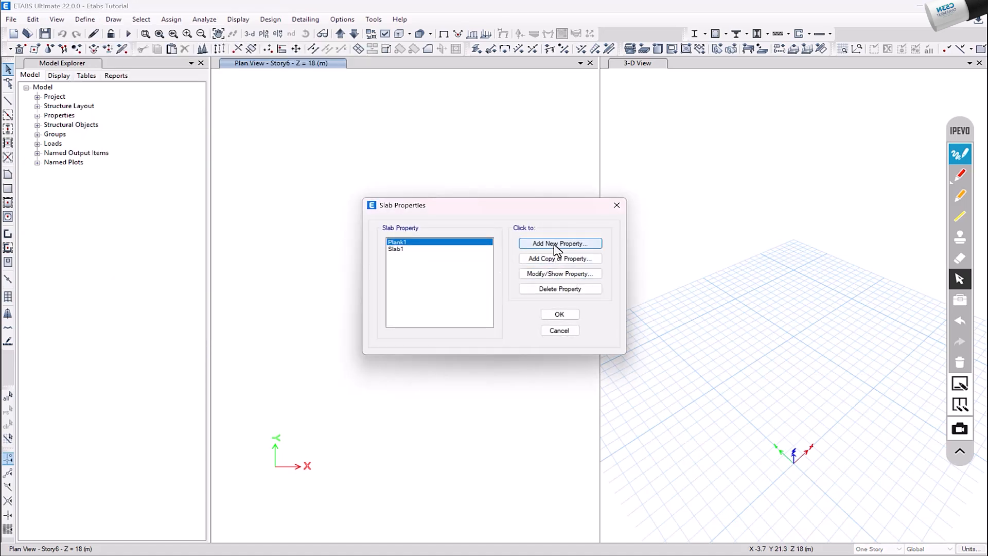
{"action": "left_click", "coordinate": [555, 244]}
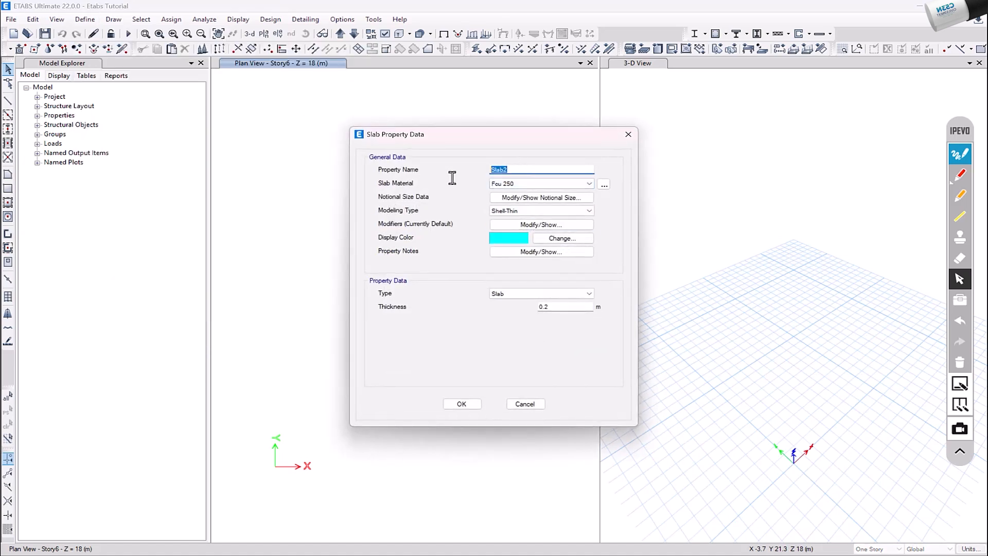
{"action": "type", "text": "S 20 cm"}
{"action": "left_click", "coordinate": [542, 252]}
{"action": "key", "text": "Escape"}
Set the S 20 cm slab's bending modifiers m11, m22 and m12 to 0.25 and accept the slab
{"action": "left_click", "coordinate": [541, 224]}
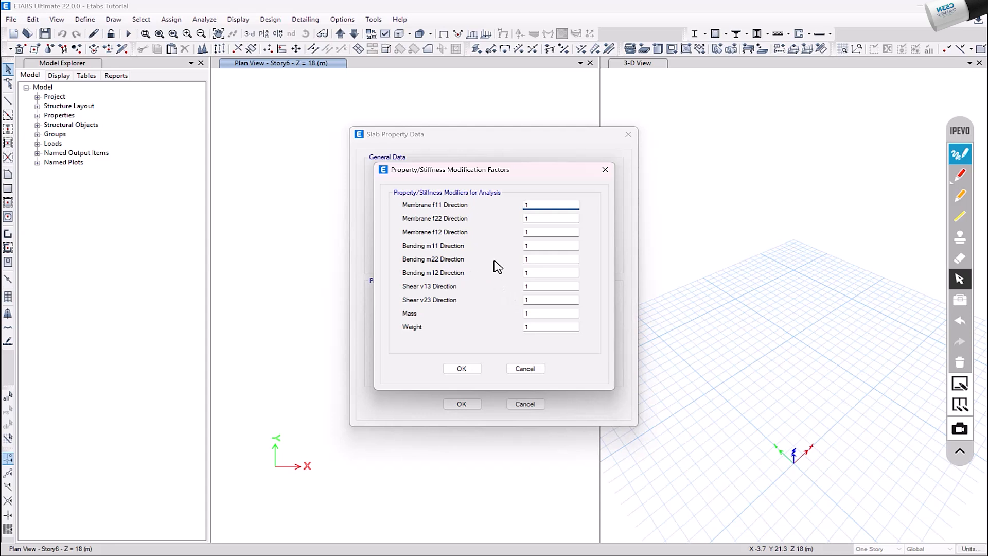
{"action": "double_click", "coordinate": [532, 246]}
{"action": "type", "text": ".25"}
{"action": "key", "text": "Tab"}
{"action": "key", "text": "Tab"}
{"action": "type", "text": ".2"}
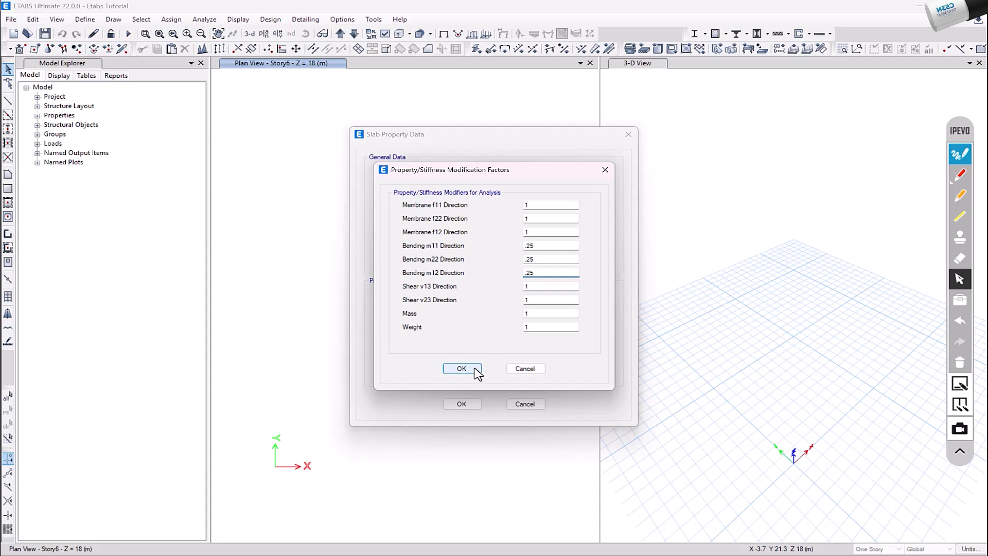
{"action": "left_click", "coordinate": [462, 368]}
{"action": "left_click", "coordinate": [471, 404]}
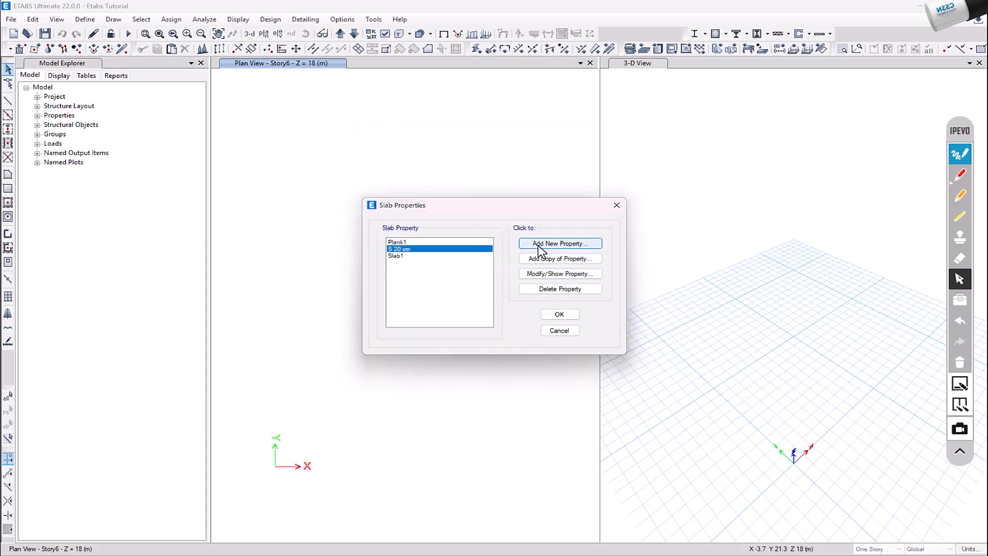
Add a copy of the S 20 cm slab named S 14 cm with its thickness changed to match the name, and accept the slab properties
{"action": "left_click", "coordinate": [551, 259]}
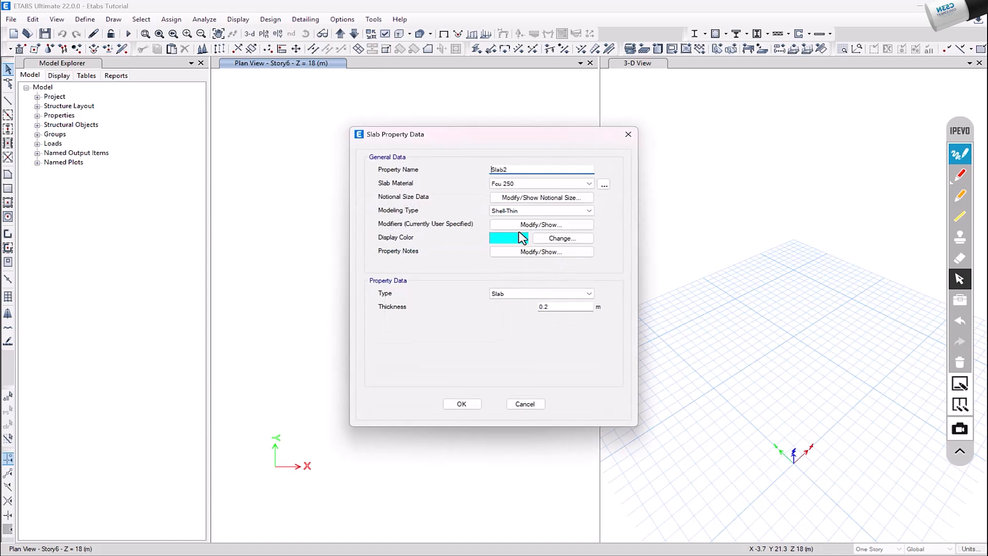
{"action": "double_click", "coordinate": [522, 169]}
{"action": "type", "text": "S 14 cm"}
{"action": "left_click", "coordinate": [563, 308]}
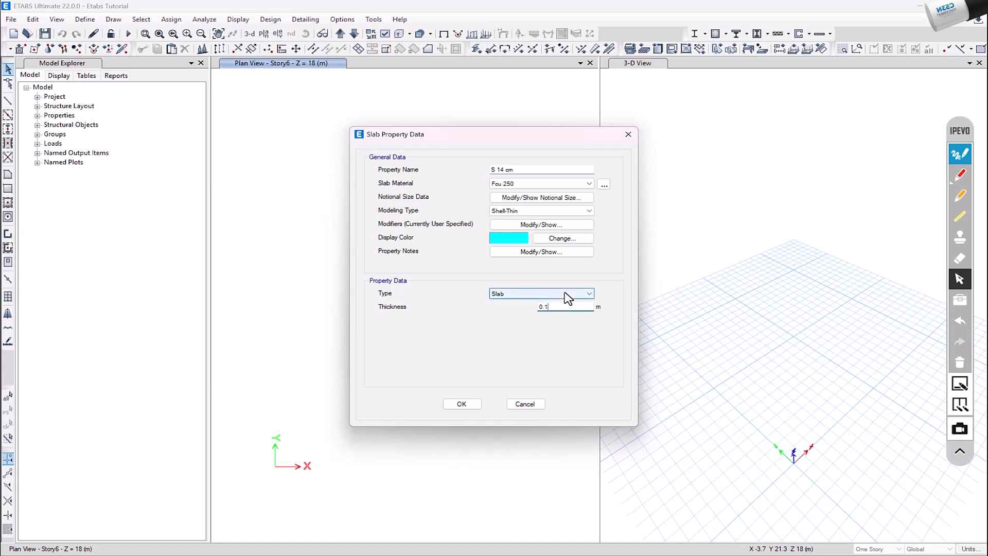
{"action": "left_click", "coordinate": [542, 251]}
{"action": "left_click", "coordinate": [522, 309]}
{"action": "left_click", "coordinate": [541, 224]}
{"action": "left_click", "coordinate": [462, 369]}
{"action": "left_click", "coordinate": [466, 403]}
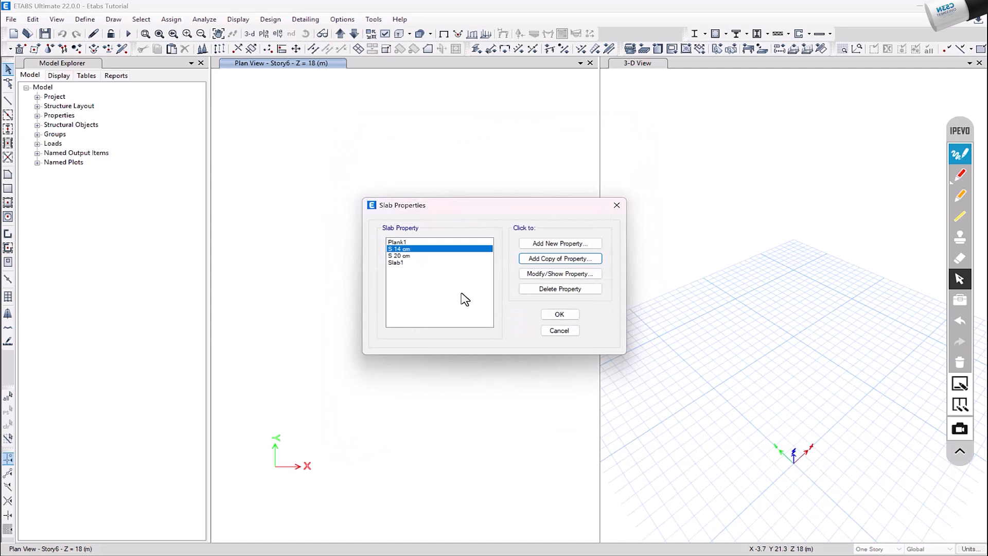
{"action": "left_click", "coordinate": [567, 315]}
Add a new wall section property named W 25 cm
{"action": "left_click", "coordinate": [89, 20]}
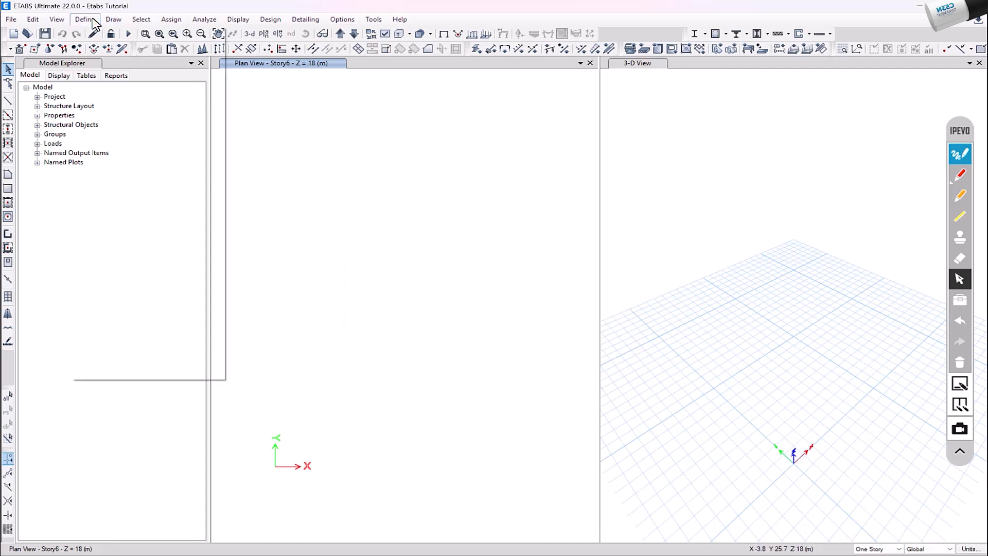
{"action": "left_click", "coordinate": [85, 19]}
{"action": "mouse_move", "coordinate": [154, 49]}
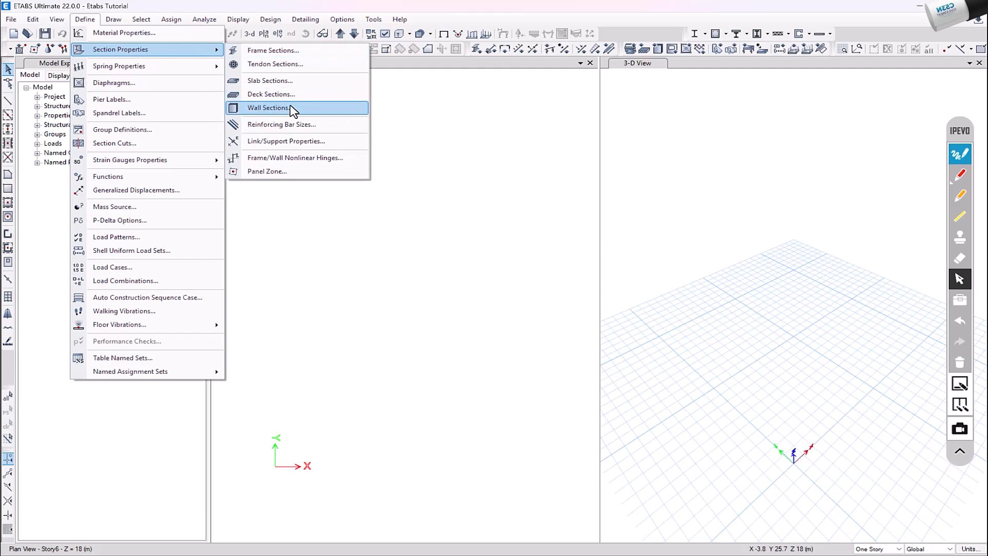
{"action": "left_click", "coordinate": [270, 107]}
{"action": "left_click", "coordinate": [558, 242]}
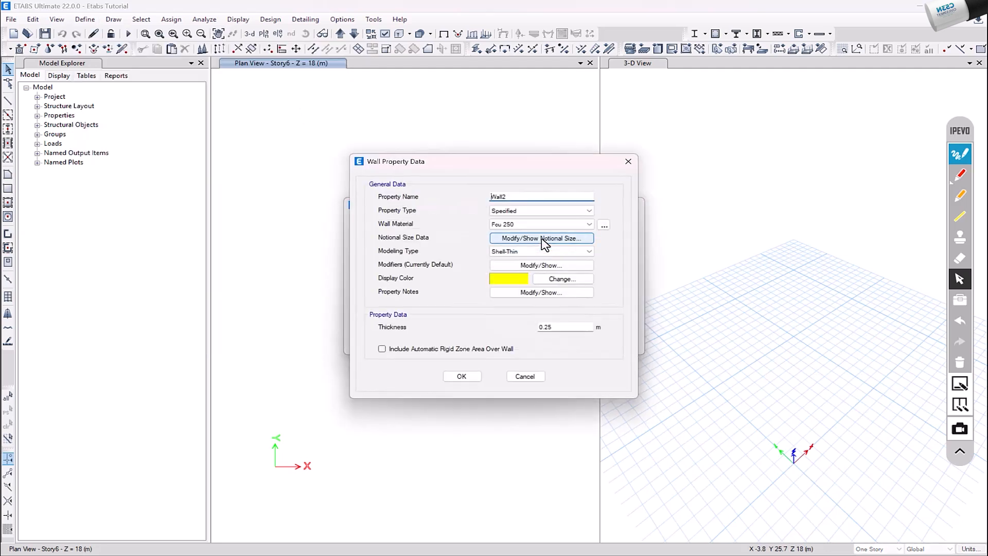
{"action": "double_click", "coordinate": [515, 196]}
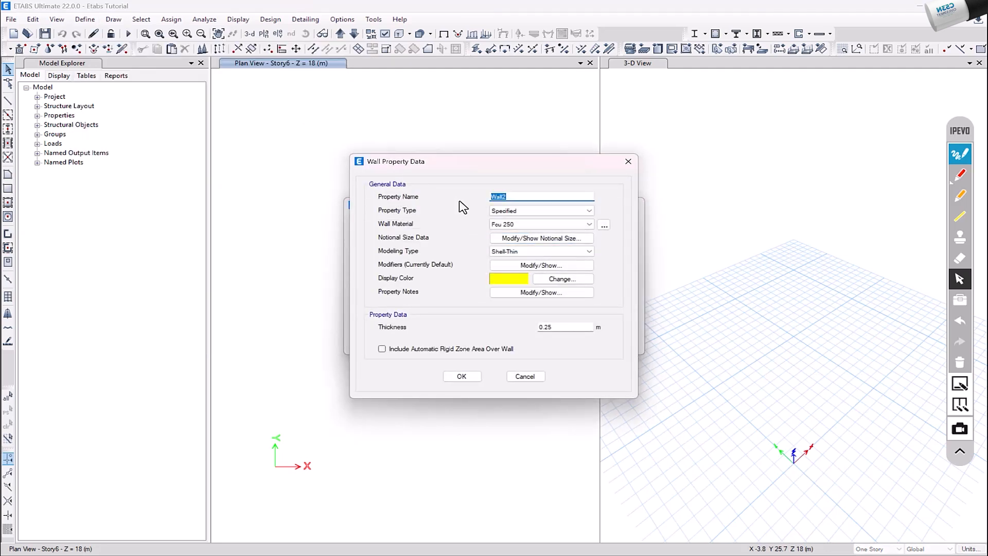
{"action": "type", "text": "W 25 cm"}
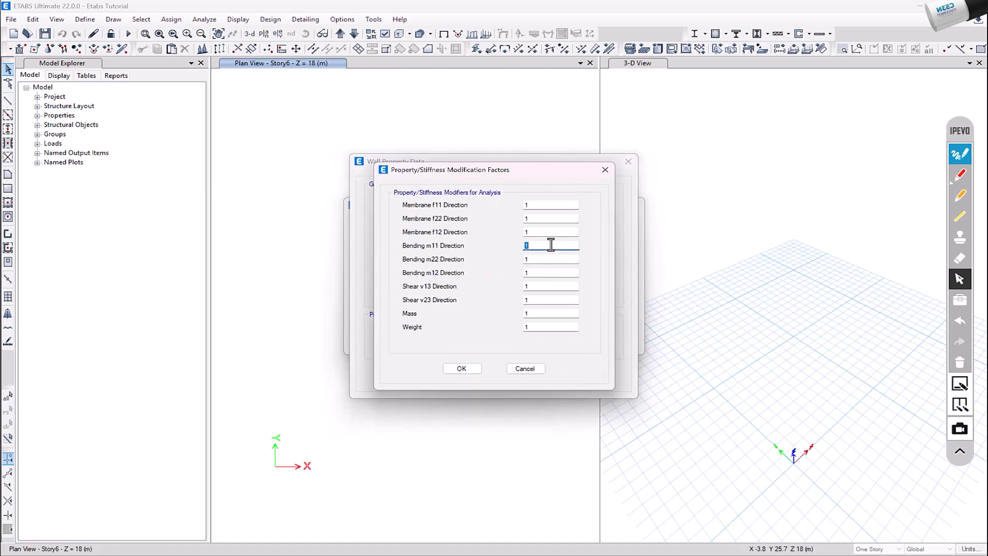
Reduce the W 25 cm wall's bending stiffness modifiers and accept the wall property
{"action": "key", "text": "Tab"}
{"action": "type", "text": ".3"}
{"action": "key", "text": "Tab"}
{"action": "type", "text": ".2"}
{"action": "left_click", "coordinate": [473, 377]}
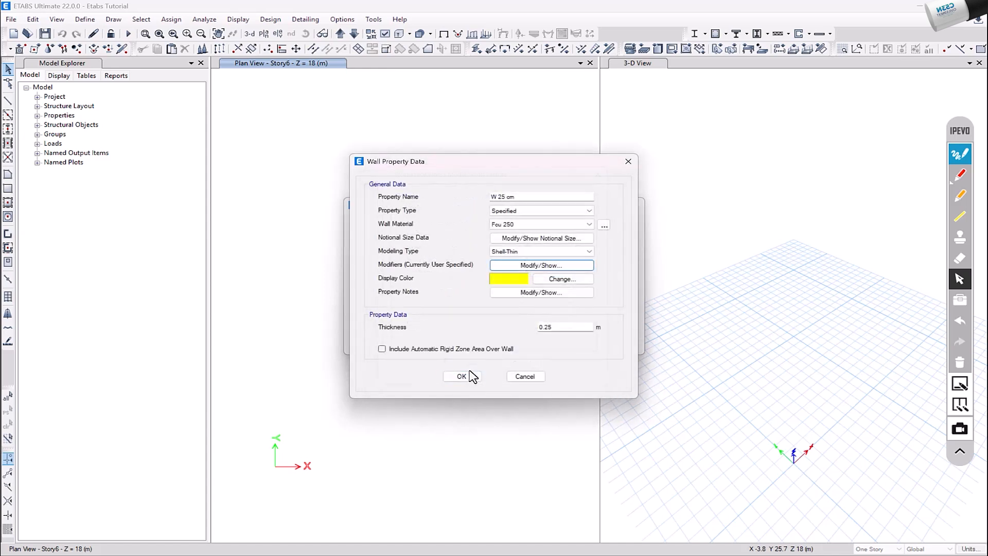
{"action": "left_click", "coordinate": [467, 376]}
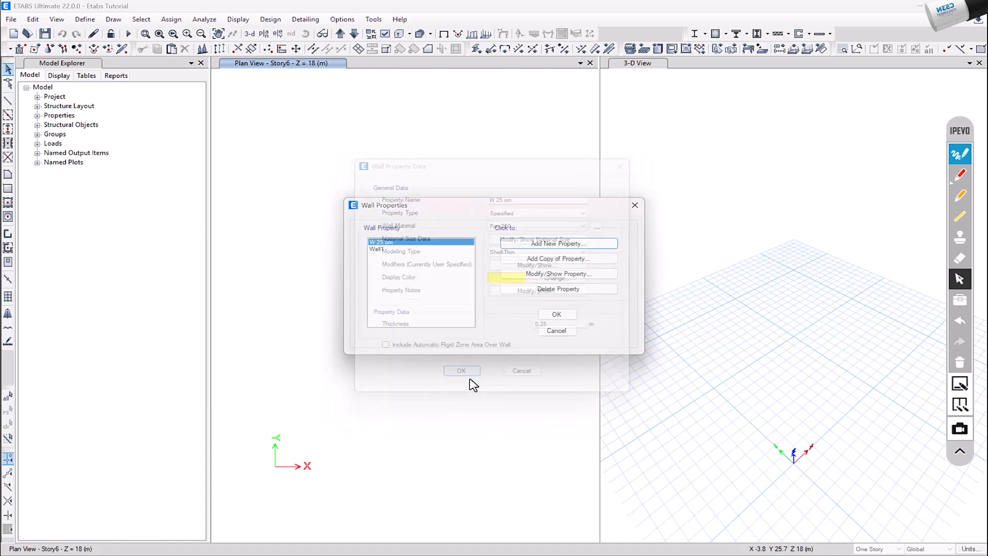
Add a copy of the W 25 cm wall named W 12 cm and accept the wall properties
{"action": "left_click", "coordinate": [555, 259]}
{"action": "left_click_drag", "start_coordinate": [509, 197], "coordinate": [486, 197]}
{"action": "type", "text": "W 12 cm"}
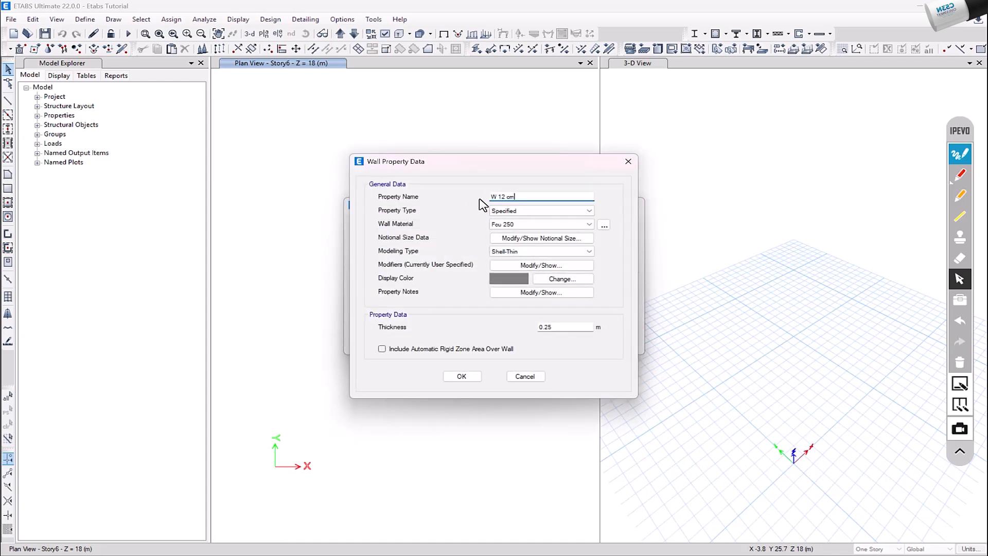
{"action": "left_click", "coordinate": [521, 265]}
{"action": "left_click", "coordinate": [461, 372]}
{"action": "left_click", "coordinate": [461, 376]}
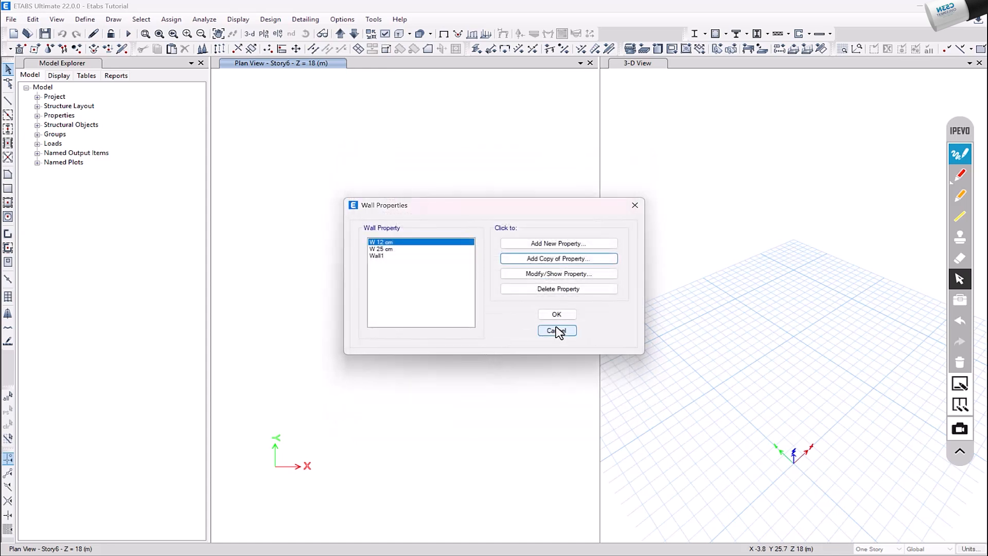
{"action": "left_click", "coordinate": [553, 312]}
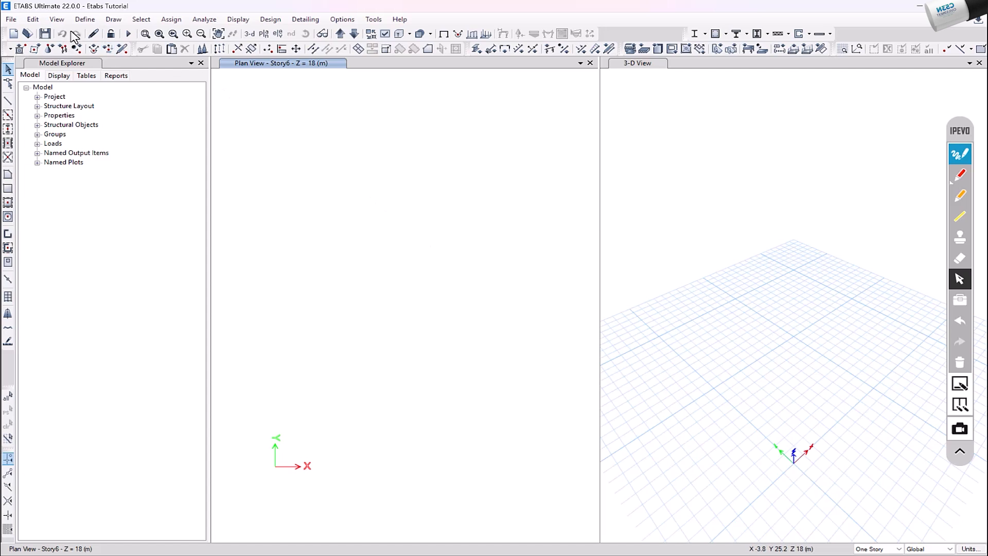
Add a load pattern named F.C of type Other with a self-weight multiplier of 0
{"action": "left_click", "coordinate": [85, 19]}
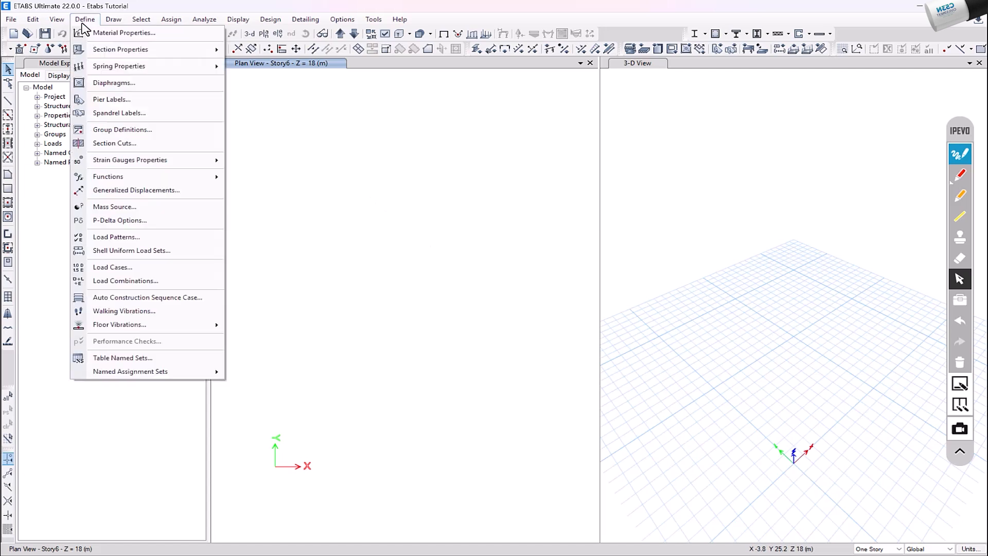
{"action": "left_click", "coordinate": [157, 238]}
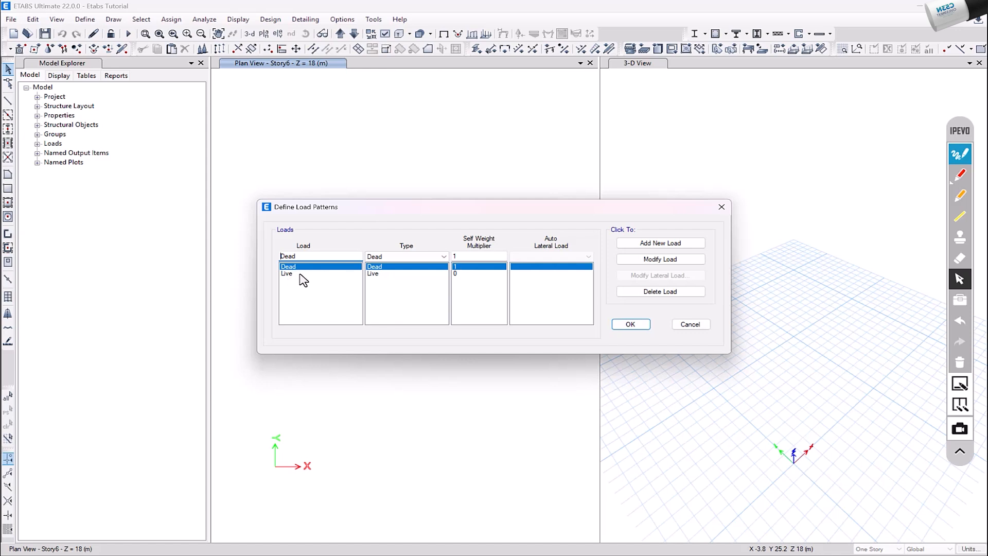
{"action": "left_click_drag", "start_coordinate": [311, 256], "coordinate": [272, 258]}
{"action": "type", "text": "Fl"}
{"action": "type", "text": "C"}
{"action": "left_click", "coordinate": [406, 256]}
{"action": "left_click", "coordinate": [408, 371]}
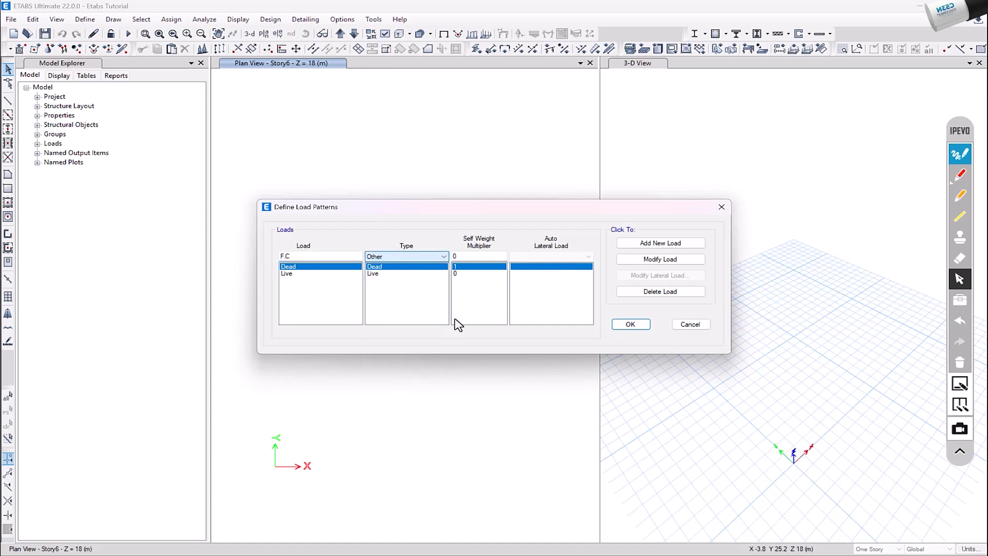
{"action": "left_click", "coordinate": [478, 256]}
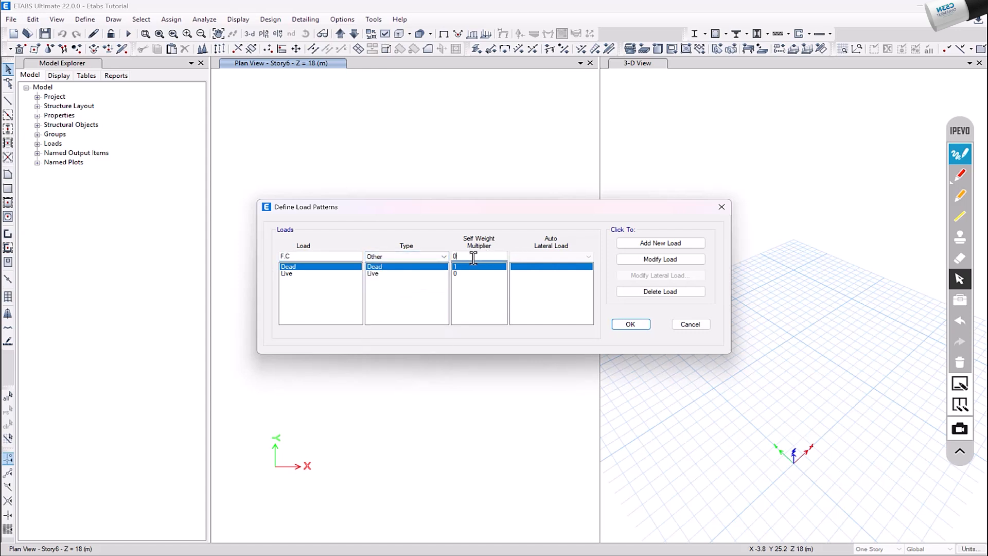
{"action": "left_click", "coordinate": [660, 243]}
Add a load pattern named Walls of type Other with a self-weight multiplier of 0
{"action": "type", "text": "Walls"}
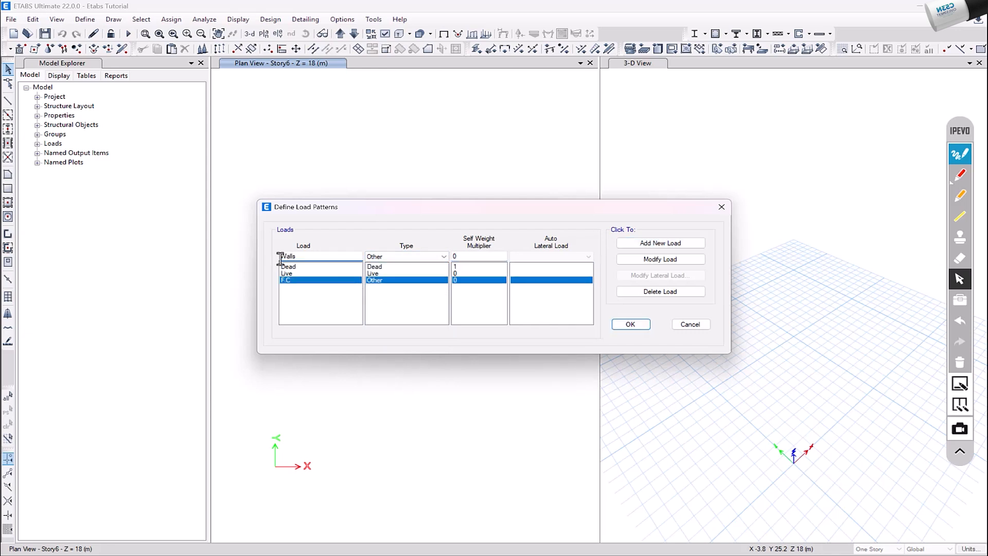
{"action": "left_click", "coordinate": [638, 242]}
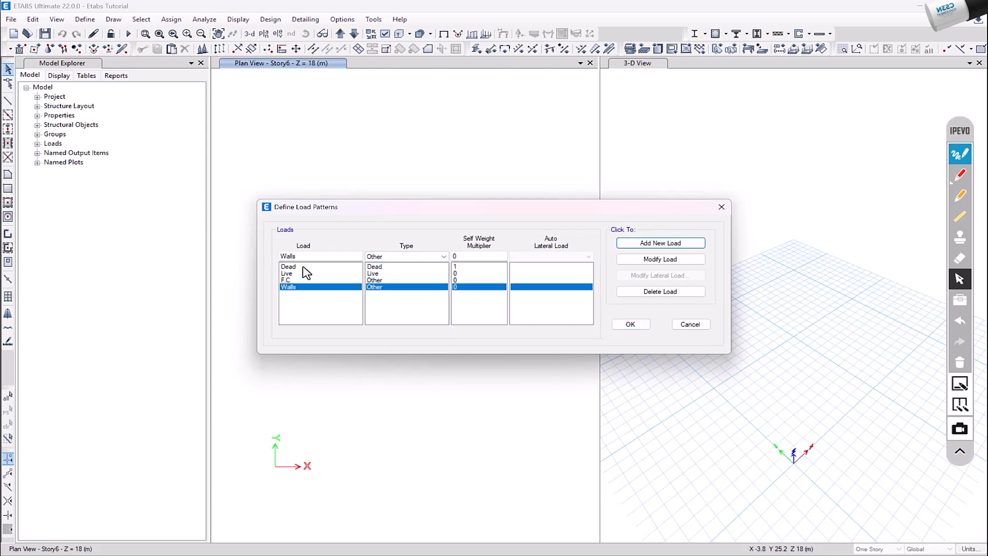
{"action": "left_click", "coordinate": [305, 267]}
{"action": "left_click", "coordinate": [306, 273]}
{"action": "left_click", "coordinate": [306, 281]}
{"action": "left_click", "coordinate": [308, 286]}
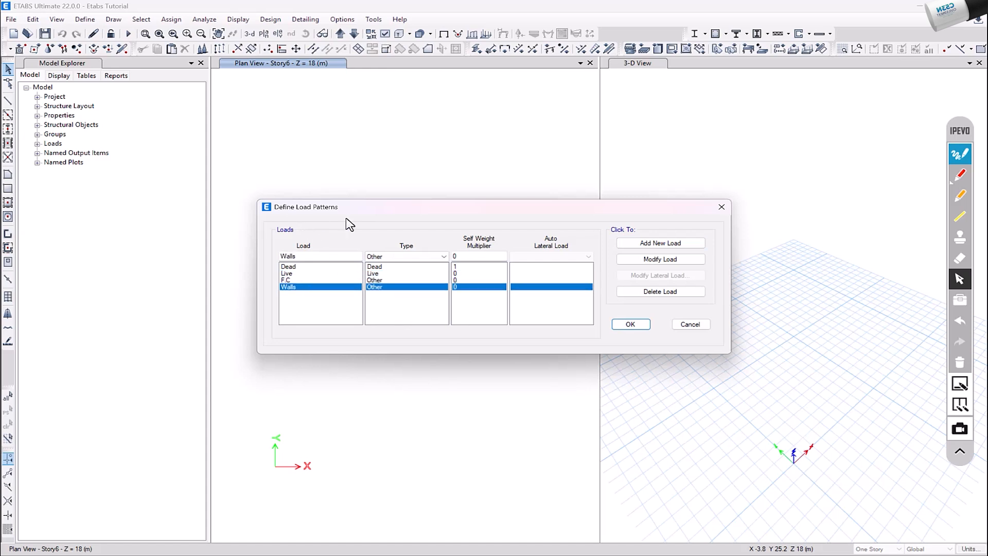
Set the Dead load pattern's self-weight multiplier to 0
{"action": "left_click", "coordinate": [307, 266]}
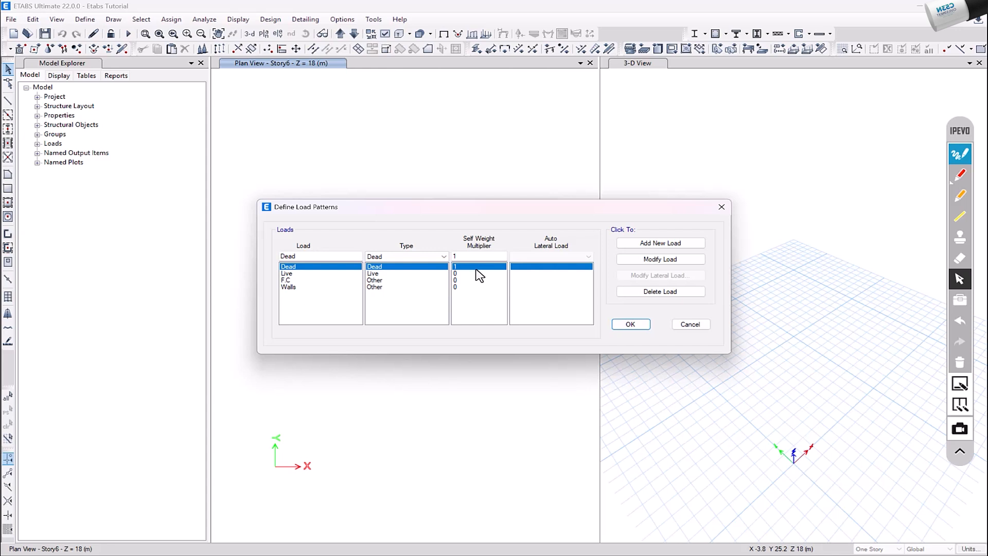
{"action": "left_click", "coordinate": [692, 261]}
{"action": "left_click", "coordinate": [476, 259]}
{"action": "type", "text": "0"}
{"action": "left_click", "coordinate": [642, 260]}
Handwrite the column and slab self-weight formulas in red on the screen above the load patterns dialog
{"action": "left_click", "coordinate": [960, 176]}
{"action": "mouse_move", "coordinate": [196, 135]}
{"action": "left_mouse_down"}
{"action": "mouse_move", "coordinate": [252, 135]}
{"action": "mouse_move", "coordinate": [310, 99]}
{"action": "mouse_move", "coordinate": [364, 97]}
{"action": "mouse_move", "coordinate": [401, 79]}
{"action": "mouse_move", "coordinate": [401, 68]}
{"action": "mouse_move", "coordinate": [444, 100]}
{"action": "left_mouse_up"}
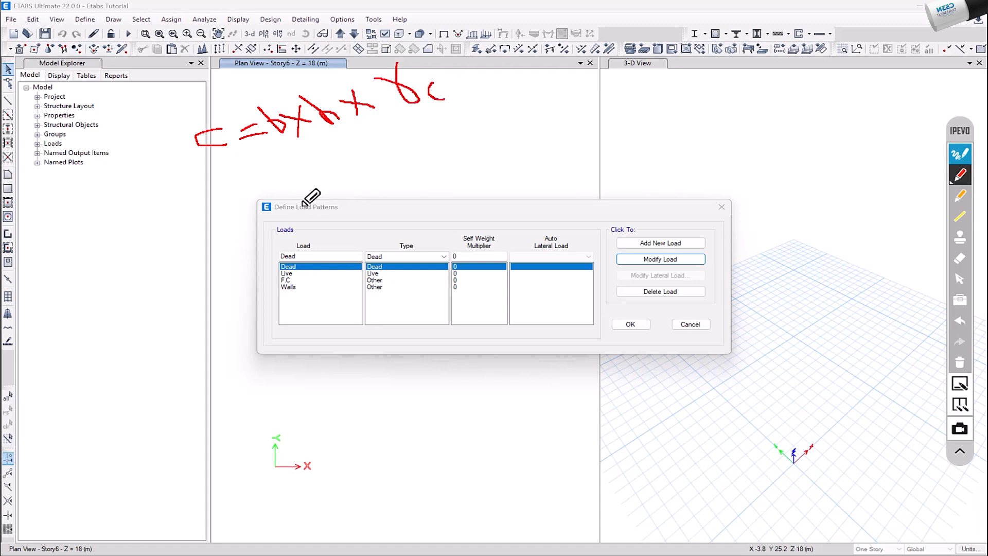
{"action": "left_click_drag", "start_coordinate": [240, 161], "coordinate": [233, 209]}
{"action": "mouse_move", "coordinate": [288, 180]}
{"action": "left_mouse_down"}
{"action": "mouse_move", "coordinate": [368, 148]}
{"action": "mouse_move", "coordinate": [419, 146]}
{"action": "mouse_move", "coordinate": [408, 124]}
{"action": "mouse_move", "coordinate": [462, 126]}
{"action": "mouse_move", "coordinate": [447, 119]}
{"action": "mouse_move", "coordinate": [478, 155]}
{"action": "left_mouse_up"}
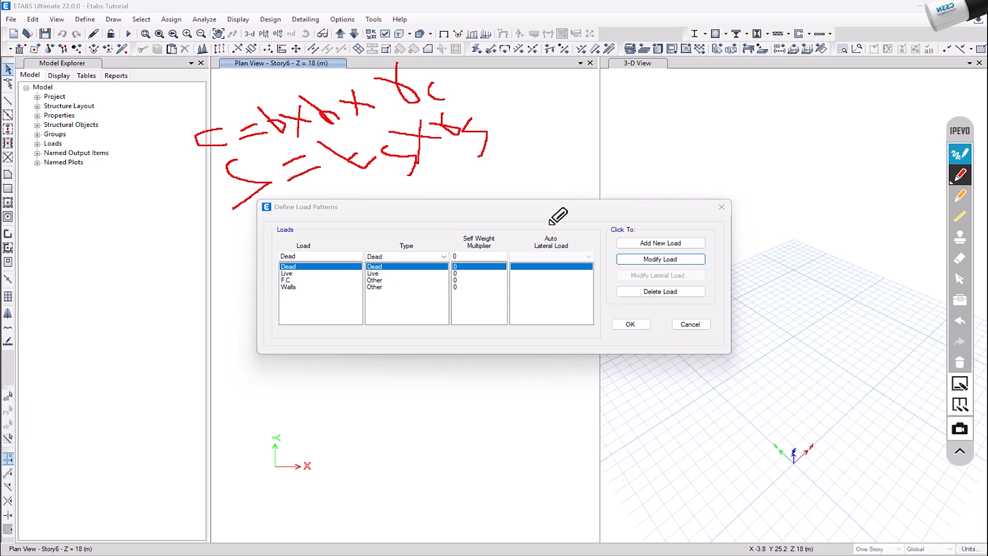
Set the Dead load pattern's self-weight multiplier to 1, accept the load patterns and clear the red handwriting
{"action": "left_click", "coordinate": [960, 278]}
{"action": "left_click", "coordinate": [489, 256]}
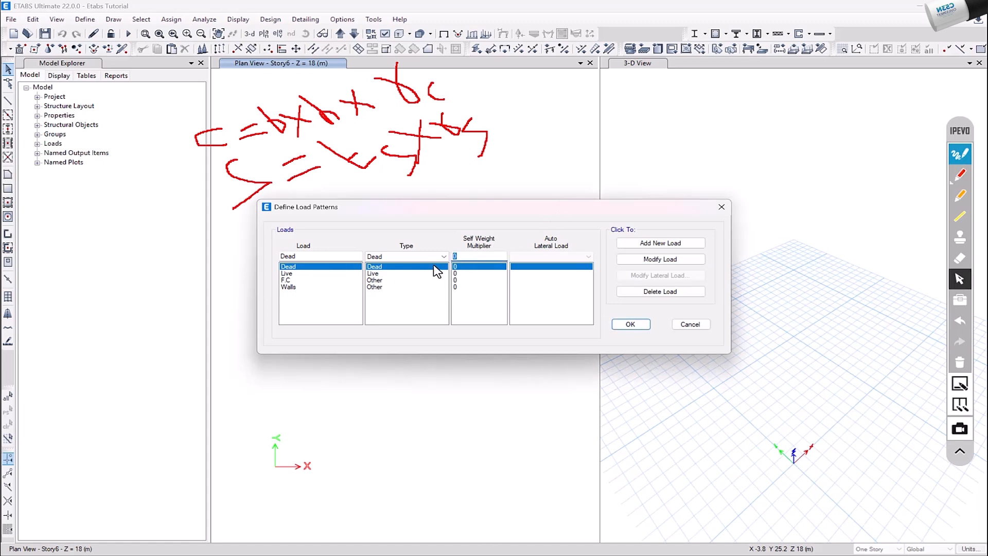
{"action": "type", "text": "1"}
{"action": "left_click", "coordinate": [650, 260]}
{"action": "left_click", "coordinate": [286, 273]}
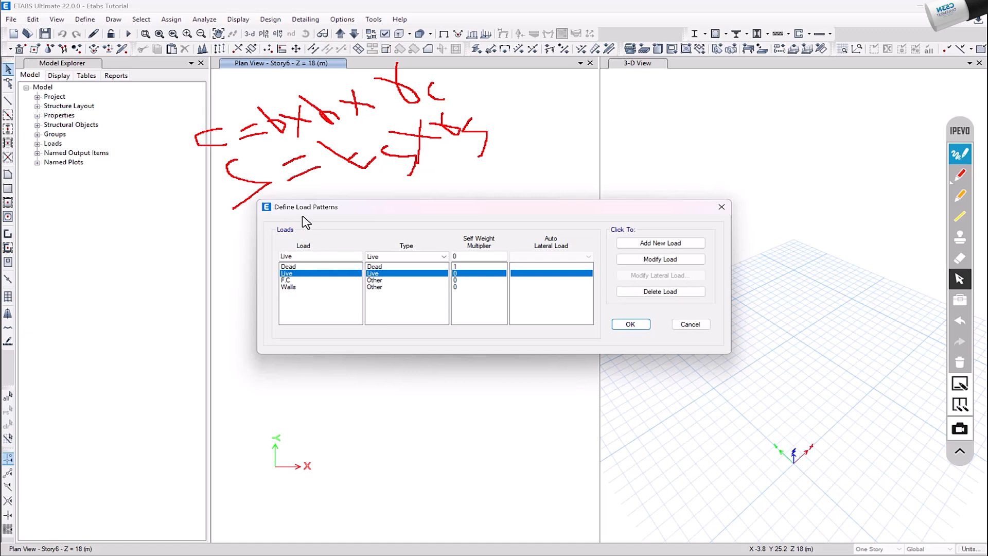
{"action": "left_click", "coordinate": [631, 325]}
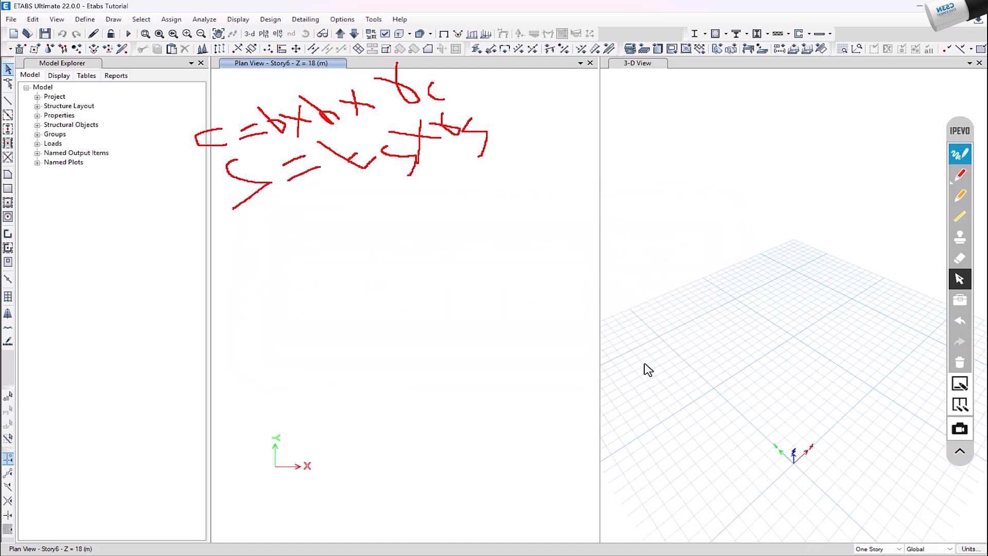
{"action": "left_click", "coordinate": [959, 363]}
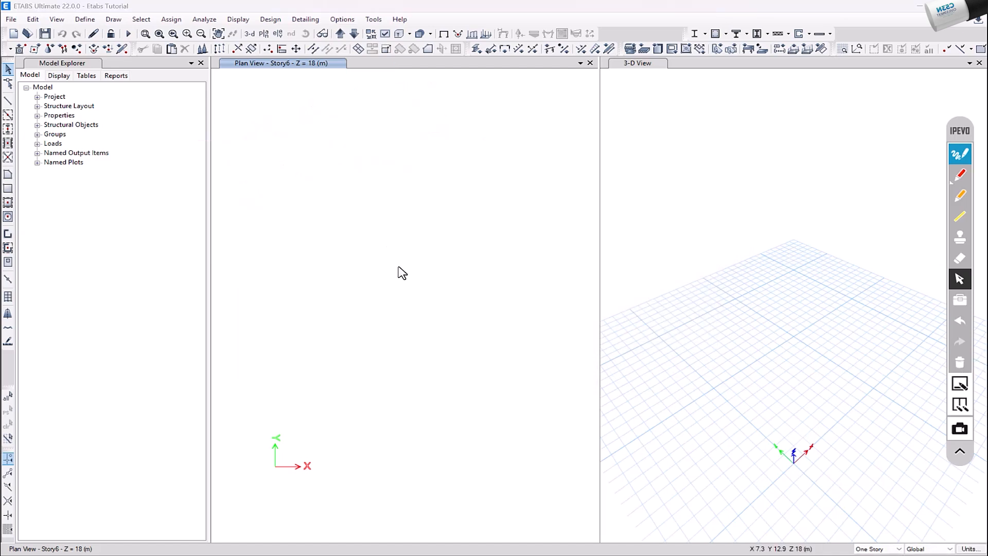
Create a load combination named Ultimate with four load rows
{"action": "left_click", "coordinate": [85, 19]}
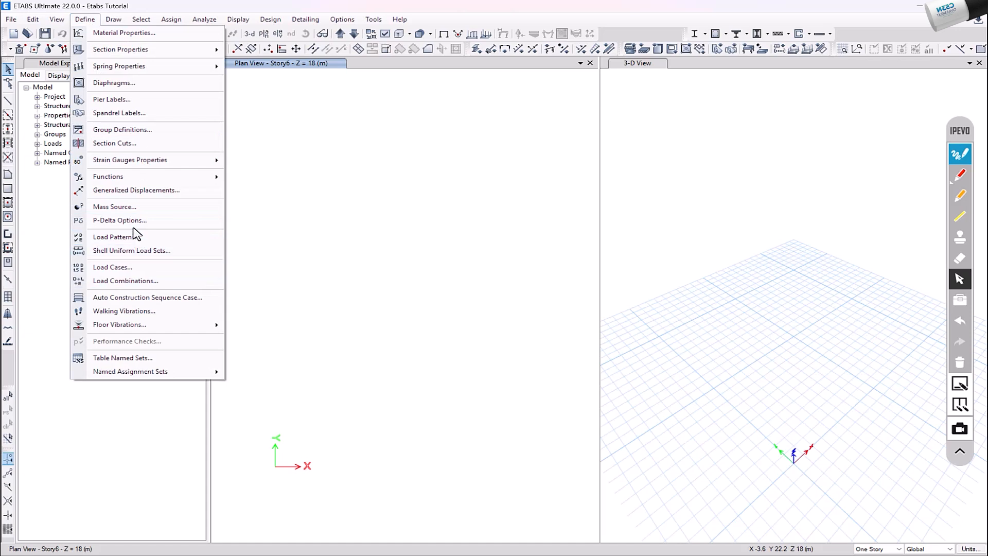
{"action": "left_click", "coordinate": [126, 280]}
{"action": "left_click", "coordinate": [567, 239]}
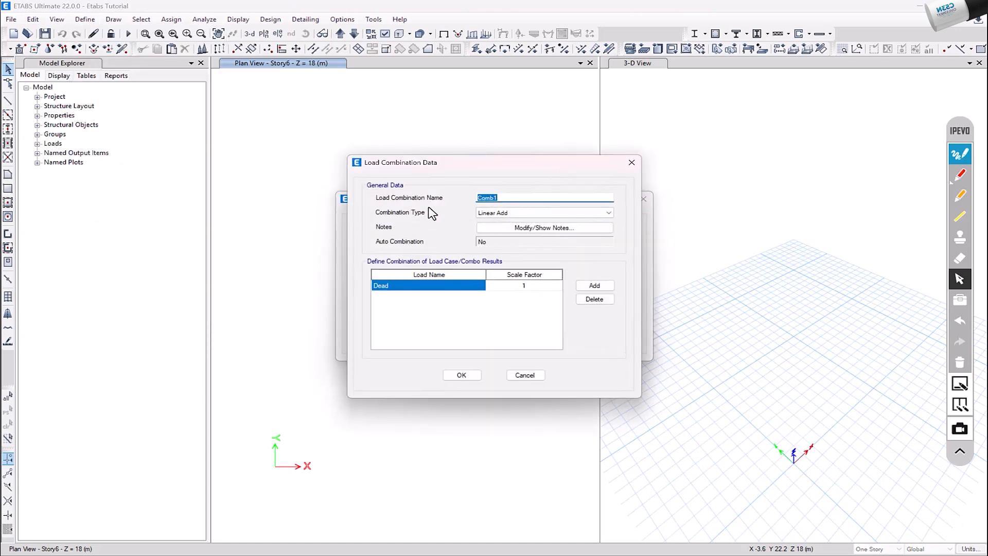
{"action": "type", "text": "Ultimate"}
{"action": "left_click", "coordinate": [594, 285]}
{"action": "double_click", "coordinate": [595, 285]}
Set the Ultimate combination's first two rows to Dead and F.C, each with a scale factor of 1.4
{"action": "left_click", "coordinate": [525, 286]}
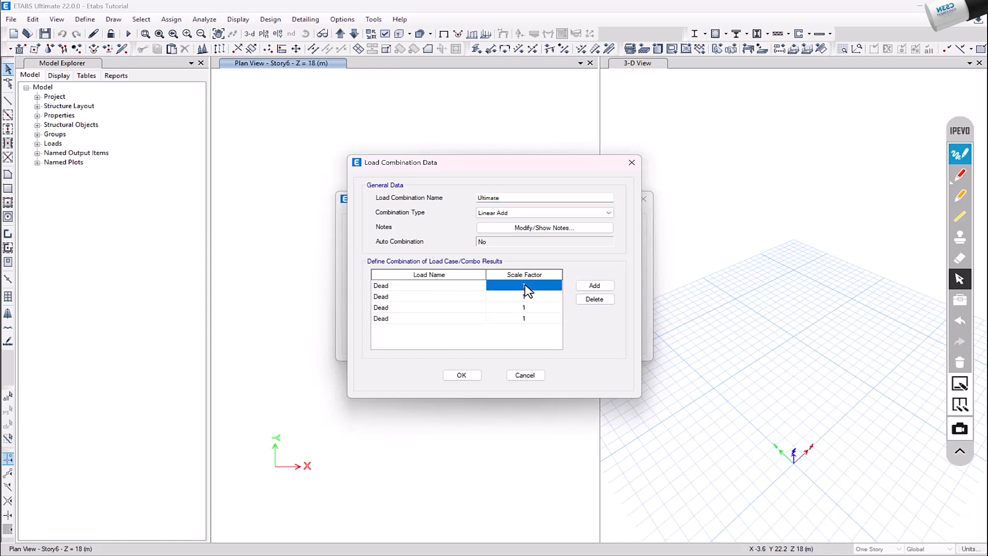
{"action": "left_click", "coordinate": [526, 286]}
{"action": "double_click", "coordinate": [435, 298]}
{"action": "left_click", "coordinate": [403, 328]}
{"action": "left_click", "coordinate": [548, 293]}
{"action": "left_click", "coordinate": [549, 296]}
Set the Ultimate combination's last two rows to Walls with scale factor 1.4 and Live with scale factor 1.6
{"action": "double_click", "coordinate": [435, 308]}
{"action": "left_click", "coordinate": [406, 343]}
{"action": "left_click", "coordinate": [522, 308]}
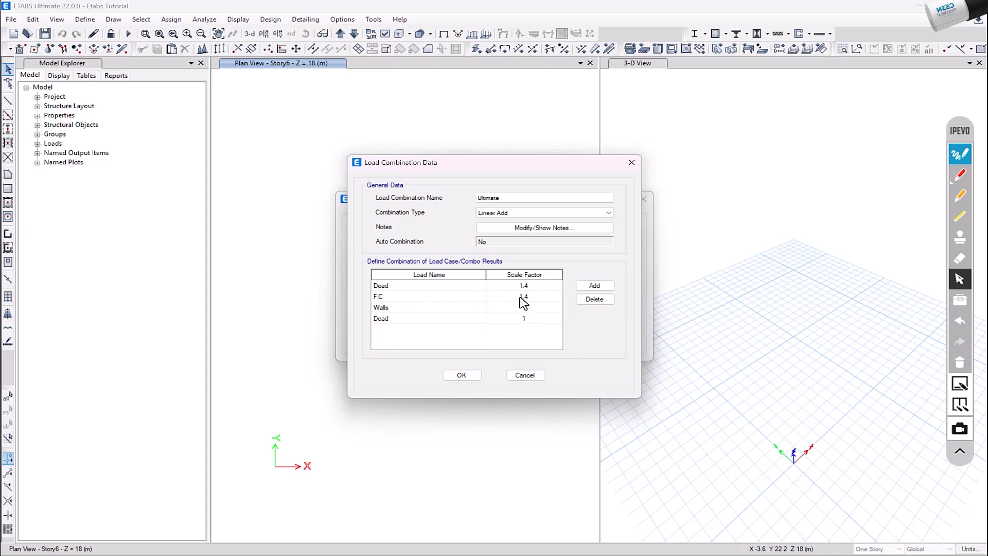
{"action": "double_click", "coordinate": [433, 321]}
{"action": "left_click", "coordinate": [423, 335]}
{"action": "left_click", "coordinate": [513, 321]}
{"action": "left_click", "coordinate": [513, 321]}
{"action": "type", "text": ".6"}
Handwrite the ultimate load formula Wsu = 1.4 (D.L + F.C + Walls) + 1.6 (L.L) in red on the screen, then clear it
{"action": "left_click", "coordinate": [960, 175]}
{"action": "mouse_move", "coordinate": [128, 114]}
{"action": "left_mouse_down"}
{"action": "mouse_move", "coordinate": [164, 121]}
{"action": "mouse_move", "coordinate": [178, 105]}
{"action": "mouse_move", "coordinate": [194, 133]}
{"action": "mouse_move", "coordinate": [284, 106]}
{"action": "mouse_move", "coordinate": [278, 100]}
{"action": "left_mouse_up"}
{"action": "left_click_drag", "start_coordinate": [318, 82], "coordinate": [346, 103]}
{"action": "left_click_drag", "start_coordinate": [349, 62], "coordinate": [418, 104]}
{"action": "mouse_move", "coordinate": [385, 69]}
{"action": "left_mouse_down"}
{"action": "mouse_move", "coordinate": [403, 85]}
{"action": "mouse_move", "coordinate": [446, 62]}
{"action": "left_mouse_up"}
{"action": "left_click_drag", "start_coordinate": [458, 79], "coordinate": [481, 75]}
{"action": "mouse_move", "coordinate": [471, 70]}
{"action": "left_mouse_down"}
{"action": "mouse_move", "coordinate": [472, 83]}
{"action": "mouse_move", "coordinate": [497, 55]}
{"action": "mouse_move", "coordinate": [498, 80]}
{"action": "left_mouse_up"}
{"action": "left_click", "coordinate": [507, 71]}
{"action": "left_click_drag", "start_coordinate": [513, 57], "coordinate": [528, 67]}
{"action": "left_click_drag", "start_coordinate": [534, 58], "coordinate": [549, 55]}
{"action": "mouse_move", "coordinate": [540, 54]}
{"action": "left_mouse_down"}
{"action": "mouse_move", "coordinate": [558, 67]}
{"action": "mouse_move", "coordinate": [578, 41]}
{"action": "mouse_move", "coordinate": [596, 51]}
{"action": "left_mouse_up"}
{"action": "left_click_drag", "start_coordinate": [598, 30], "coordinate": [608, 51]}
{"action": "left_click_drag", "start_coordinate": [615, 27], "coordinate": [632, 50]}
{"action": "left_click_drag", "start_coordinate": [622, 21], "coordinate": [694, 82]}
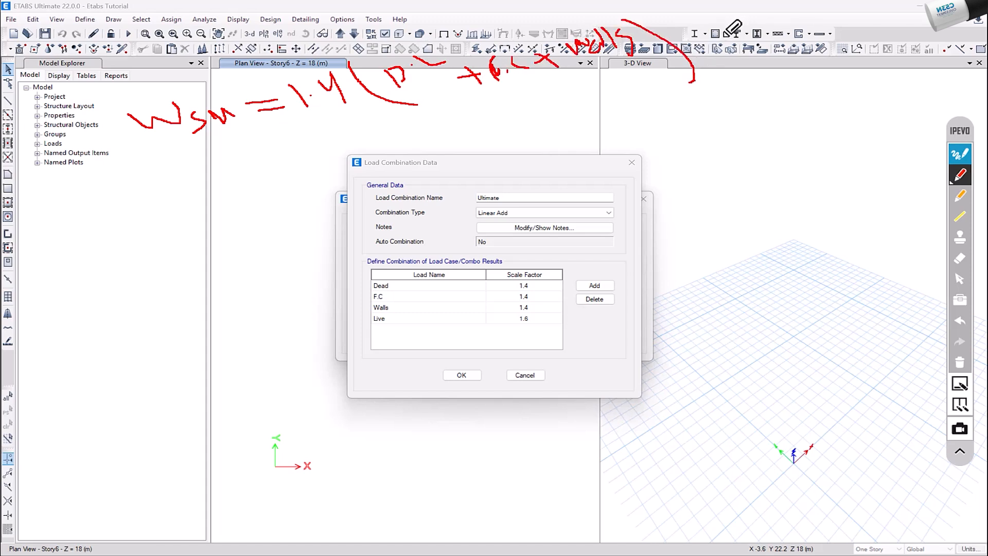
{"action": "mouse_move", "coordinate": [699, 39]}
{"action": "left_mouse_down"}
{"action": "mouse_move", "coordinate": [720, 32]}
{"action": "mouse_move", "coordinate": [726, 59]}
{"action": "left_mouse_up"}
{"action": "left_click_drag", "start_coordinate": [738, 21], "coordinate": [754, 51]}
{"action": "left_click_drag", "start_coordinate": [770, 12], "coordinate": [778, 35]}
{"action": "left_click_drag", "start_coordinate": [809, 9], "coordinate": [803, 24]}
{"action": "mouse_move", "coordinate": [830, 6]}
{"action": "left_mouse_down"}
{"action": "mouse_move", "coordinate": [819, 21]}
{"action": "mouse_move", "coordinate": [896, 43]}
{"action": "left_mouse_up"}
{"action": "left_click", "coordinate": [853, 8]}
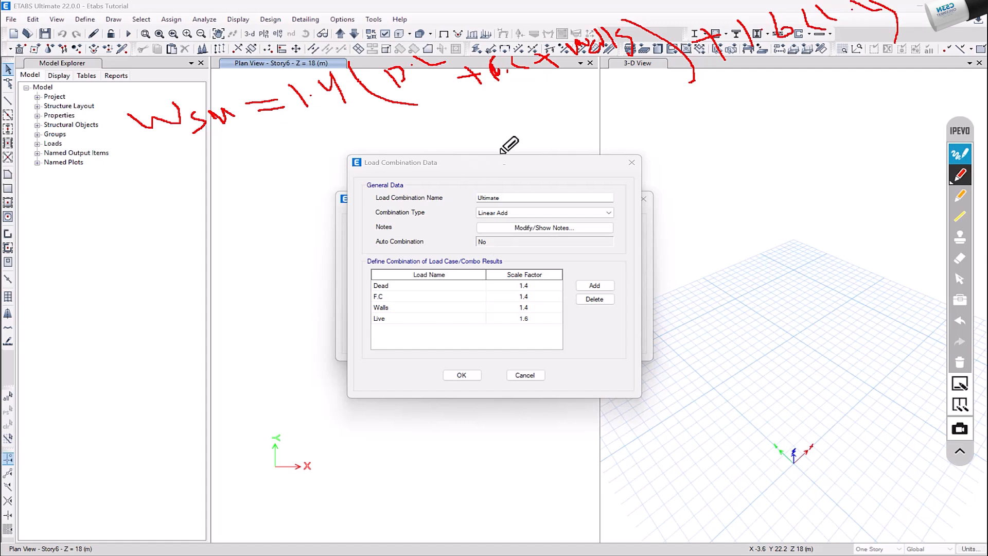
{"action": "left_click_drag", "start_coordinate": [155, 153], "coordinate": [225, 132]}
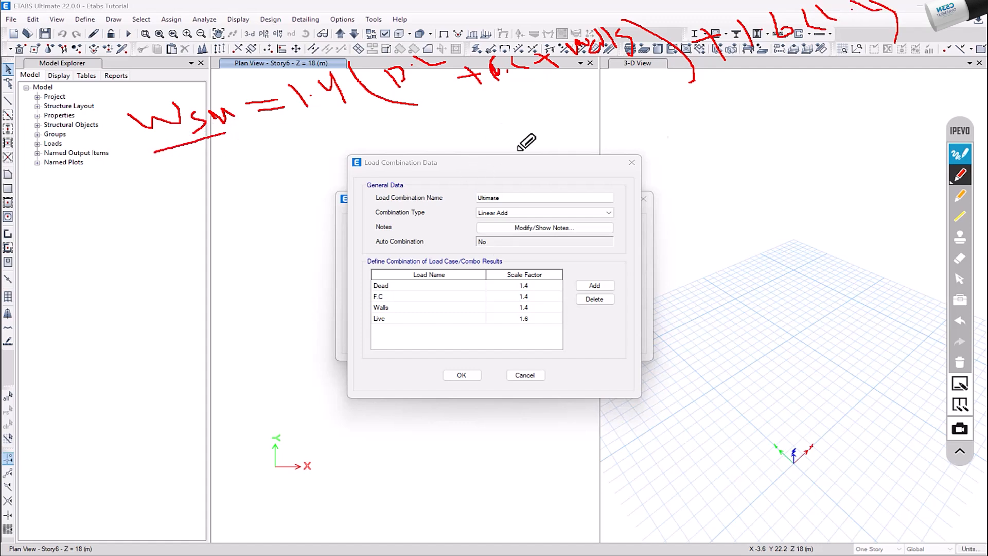
{"action": "left_click", "coordinate": [960, 364]}
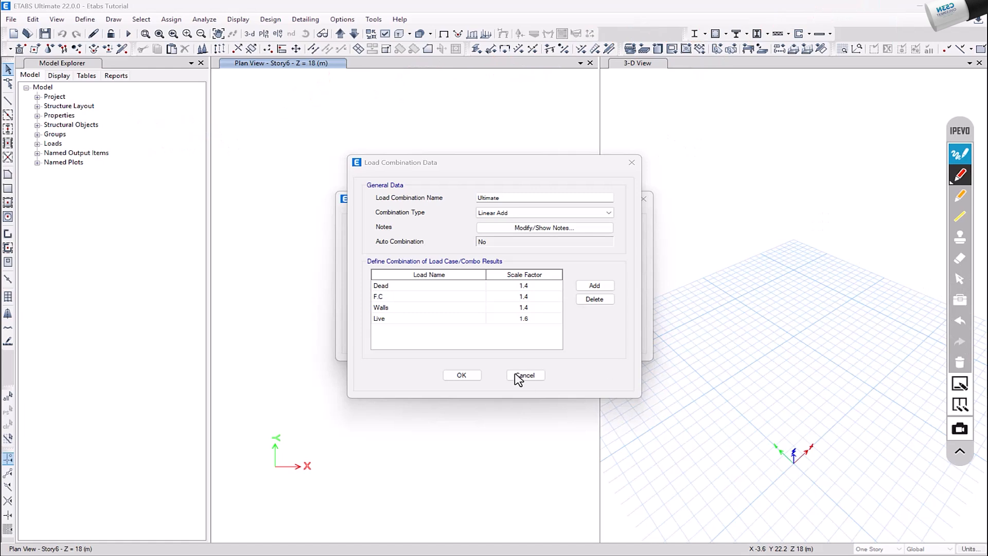
Accept the Ultimate combination and create another one named Working with four load rows
{"action": "left_click", "coordinate": [464, 377]}
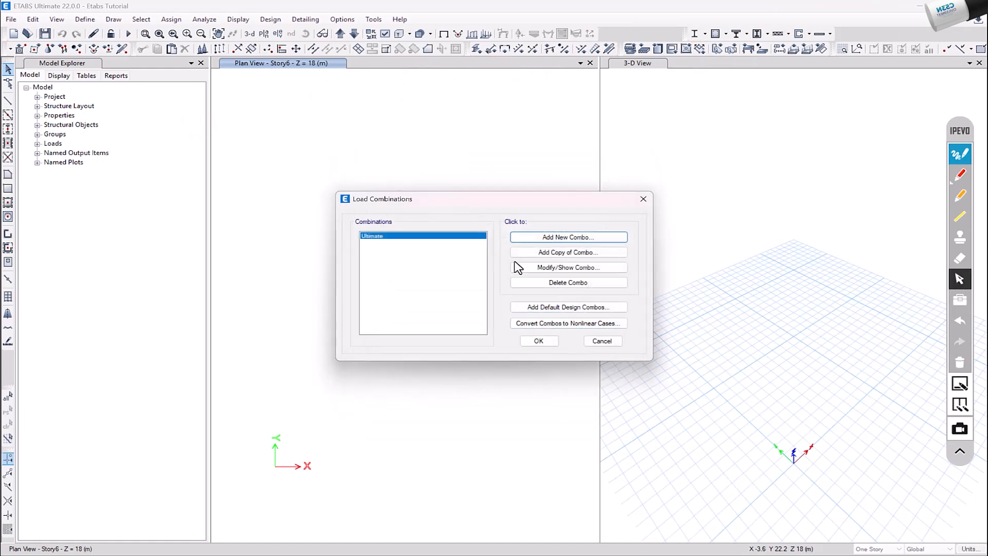
{"action": "left_click", "coordinate": [554, 238]}
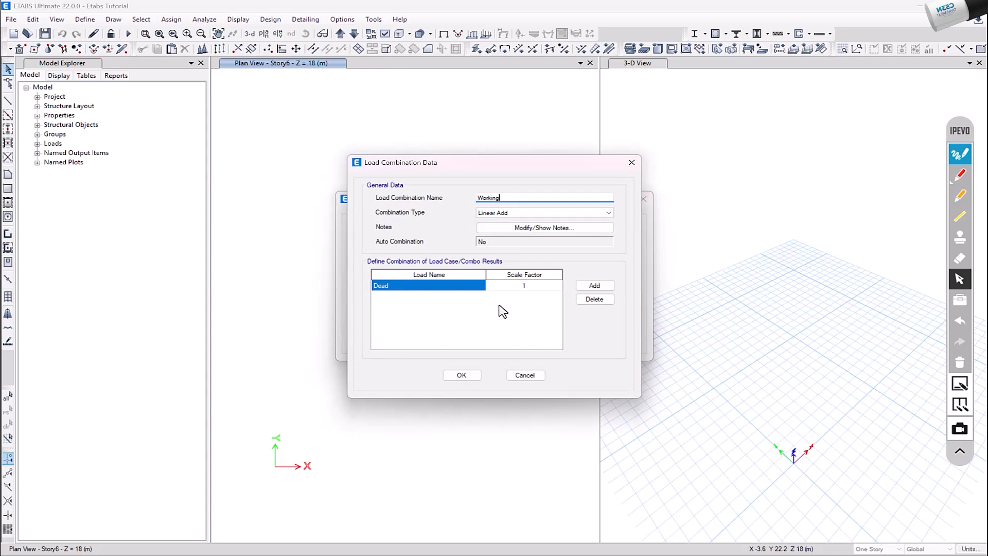
{"action": "left_click", "coordinate": [596, 287]}
{"action": "left_click", "coordinate": [597, 287]}
{"action": "left_click", "coordinate": [597, 286]}
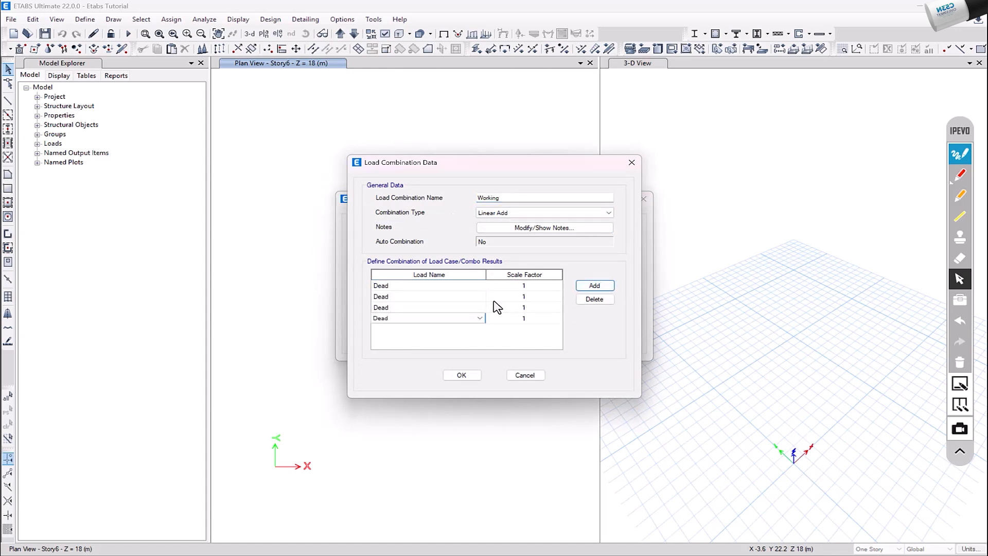
Assign the F.C, Walls and Live loads to the Working combination's added rows and accept the load combinations
{"action": "left_click", "coordinate": [455, 298]}
{"action": "left_click", "coordinate": [448, 304]}
{"action": "left_click", "coordinate": [441, 318]}
{"action": "left_click", "coordinate": [443, 309]}
{"action": "left_click", "coordinate": [443, 309]}
{"action": "left_click", "coordinate": [441, 334]}
{"action": "left_click", "coordinate": [441, 319]}
{"action": "left_click", "coordinate": [441, 319]}
{"action": "left_click", "coordinate": [441, 360]}
{"action": "left_click", "coordinate": [462, 375]}
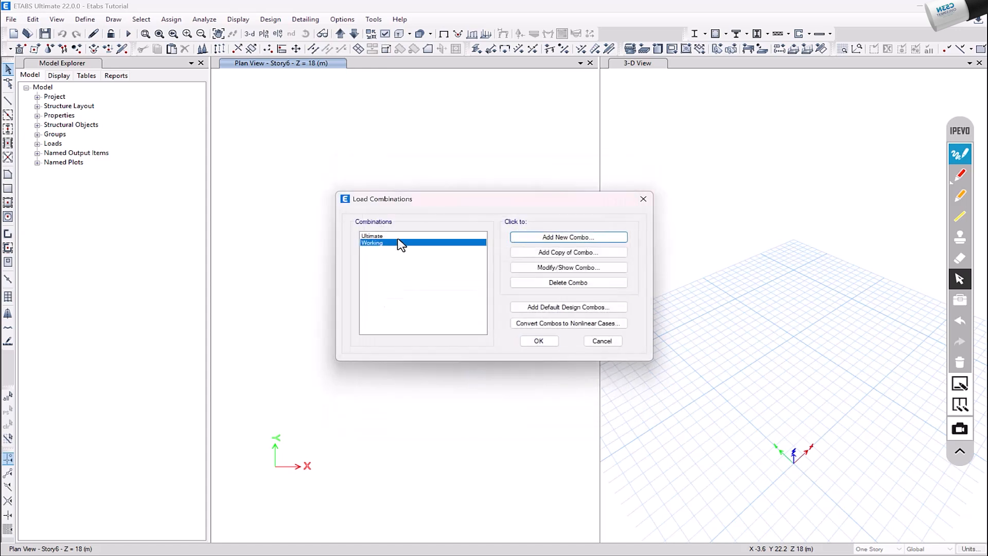
{"action": "left_click", "coordinate": [398, 236]}
{"action": "left_click", "coordinate": [398, 241]}
{"action": "left_click", "coordinate": [538, 339]}
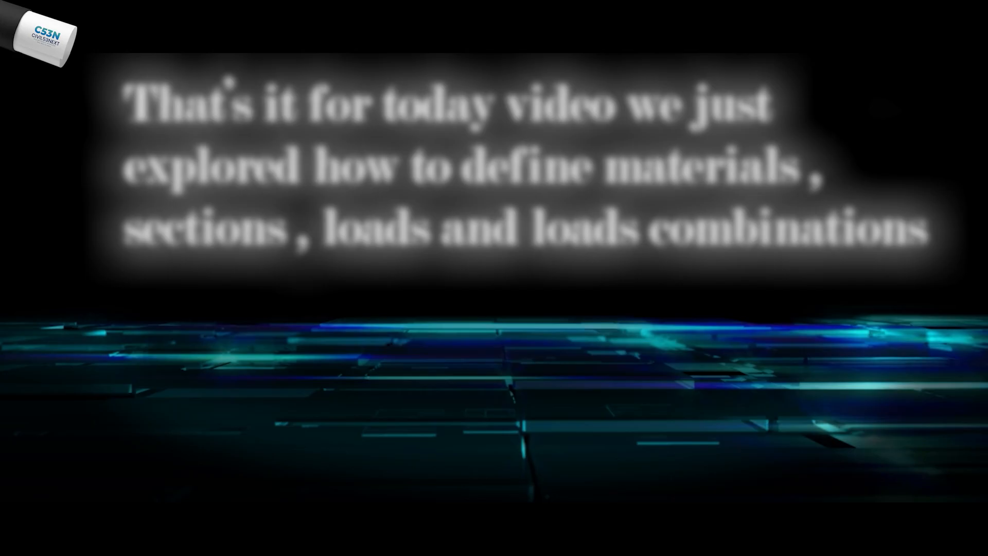